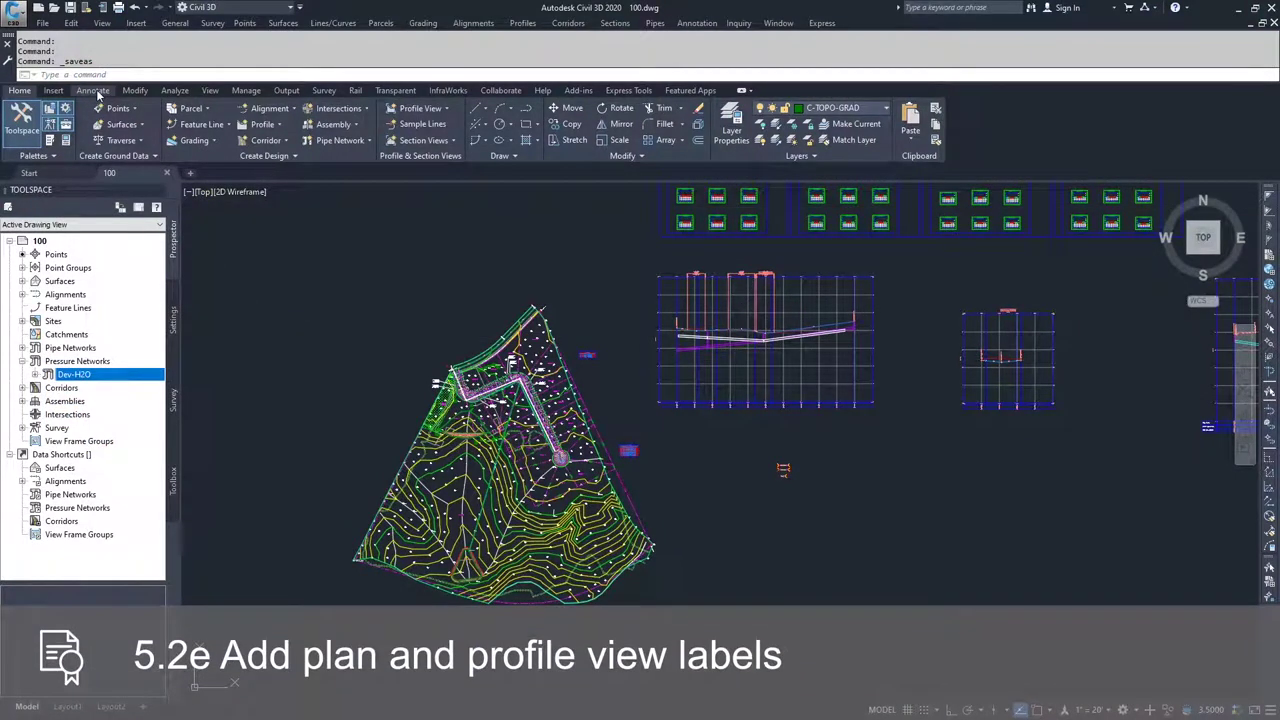
# Step: Open Add Labels from the Annotate tab and set Feature to Pressure Pipe Network
pyautogui.click(93, 91)
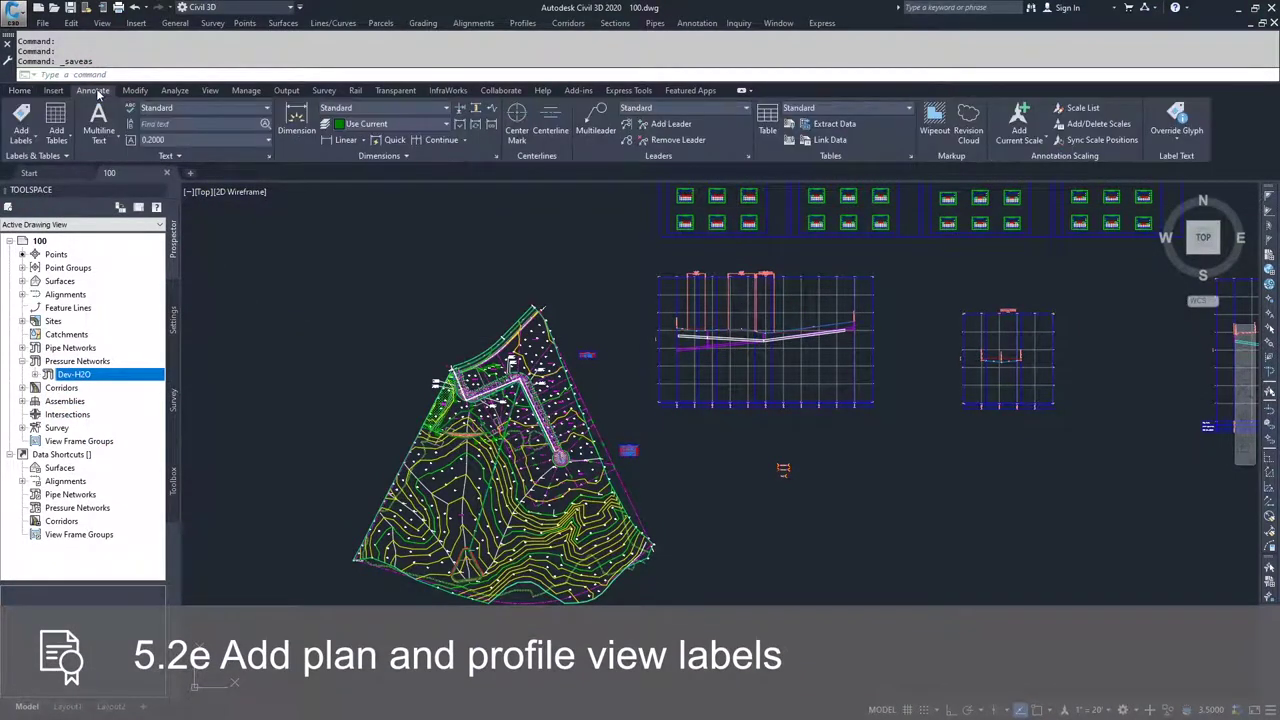
pyautogui.click(22, 117)
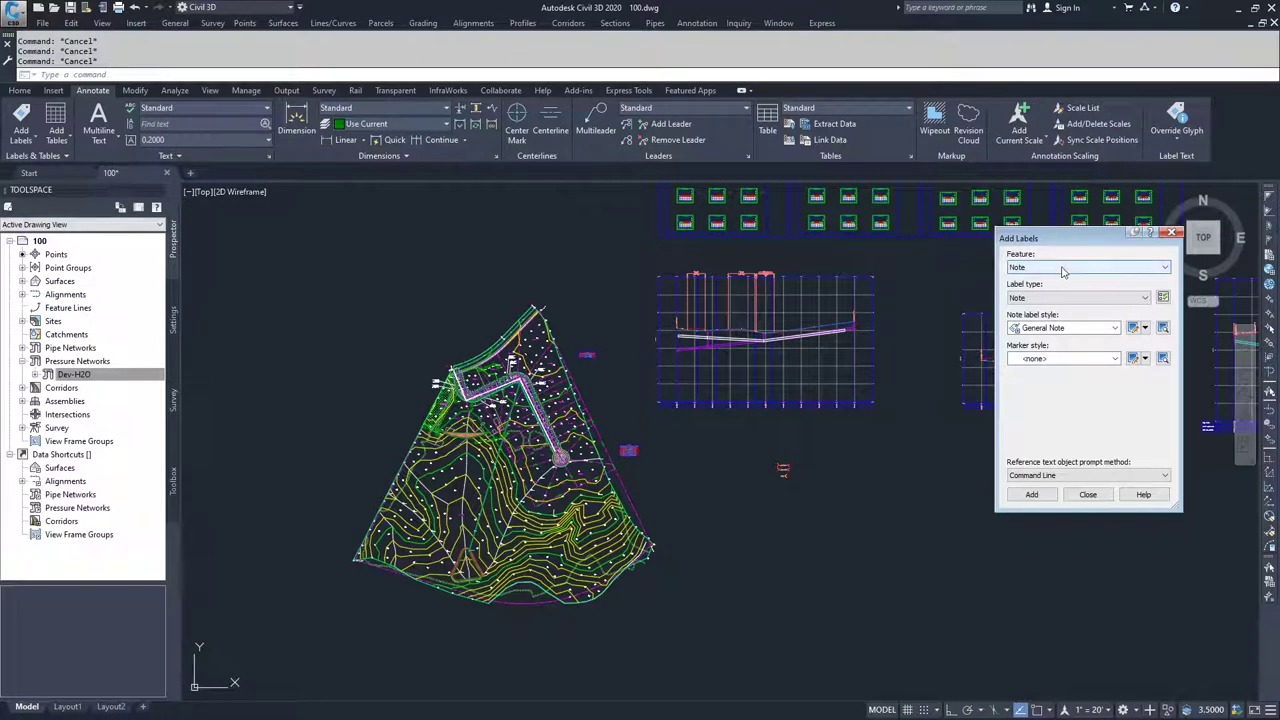
pyautogui.click(1064, 268)
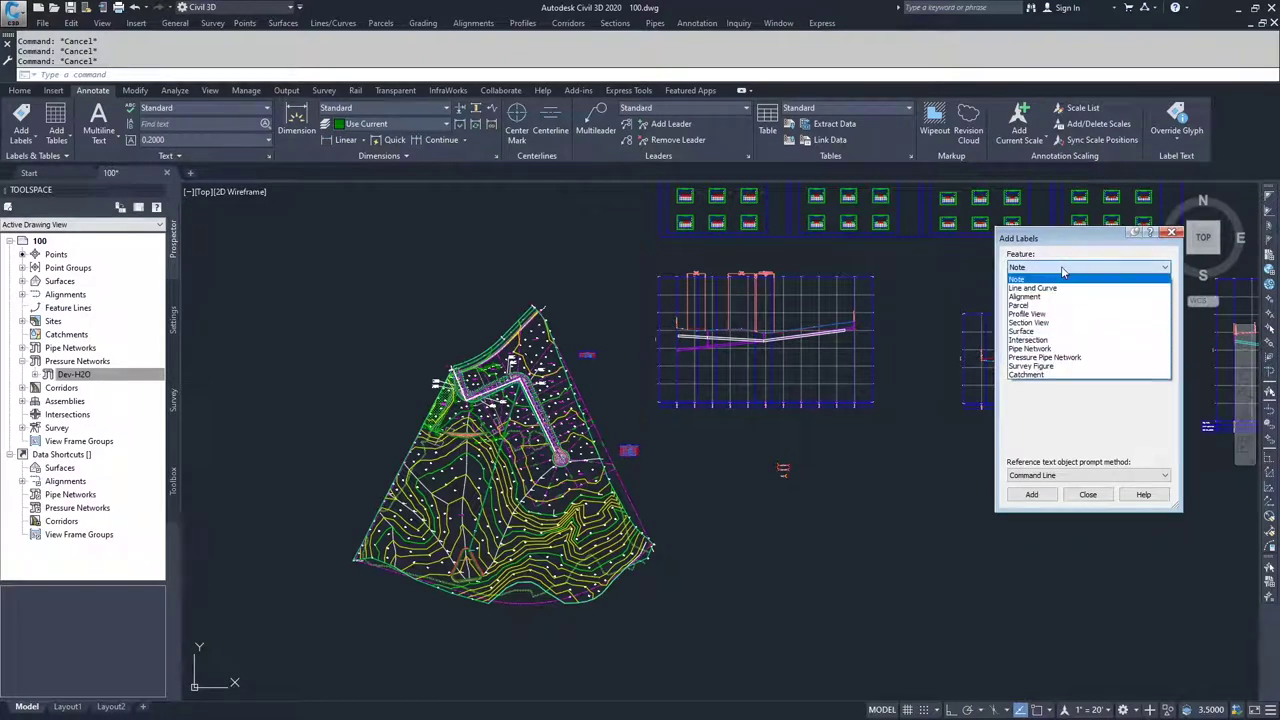
pyautogui.click(1072, 363)
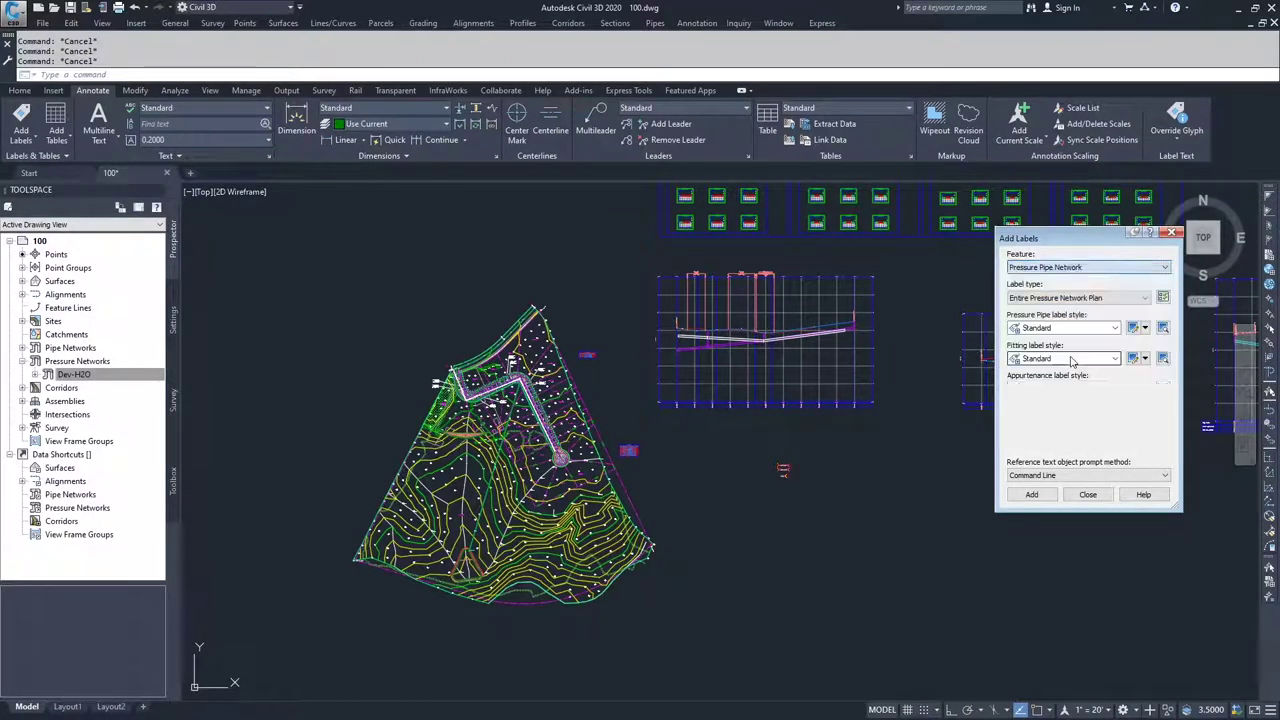
pyautogui.click(1097, 299)
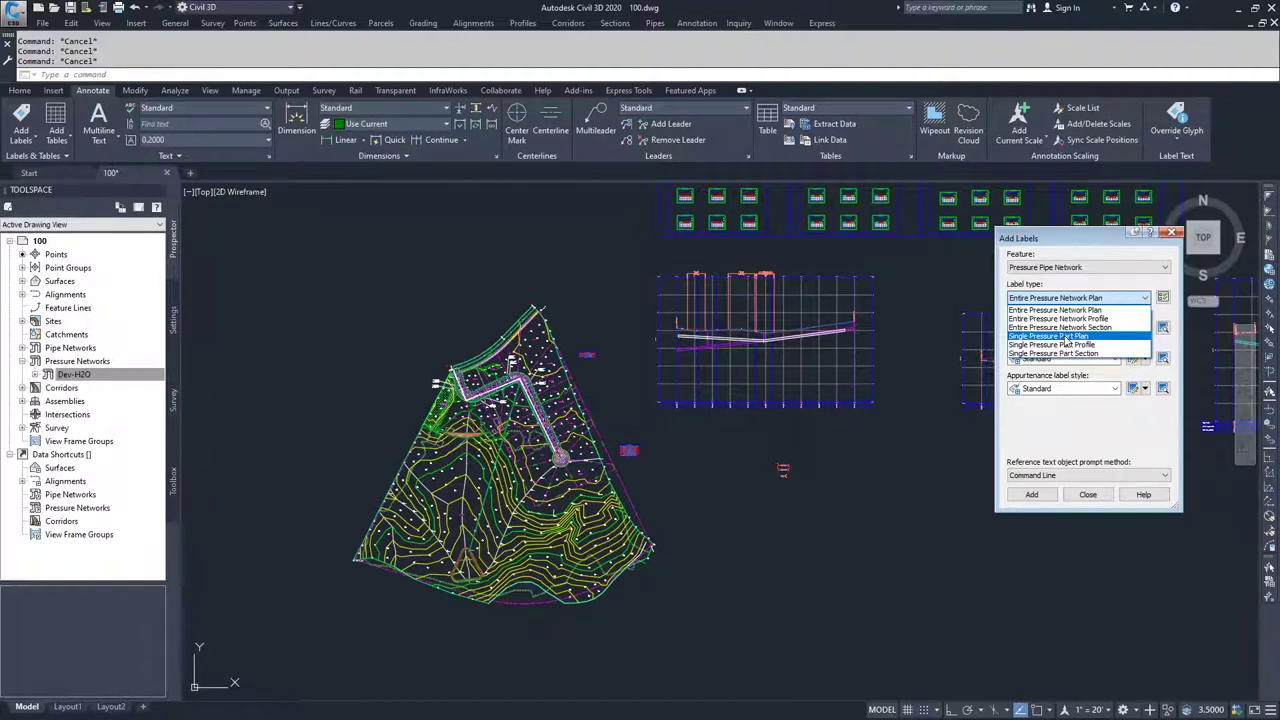
# Step: Use Single Pressure Part Plan with Standard pipe, fitting and appurtenance styles, then edit the pipe style
pyautogui.click(1065, 338)
pyautogui.click(1072, 330)
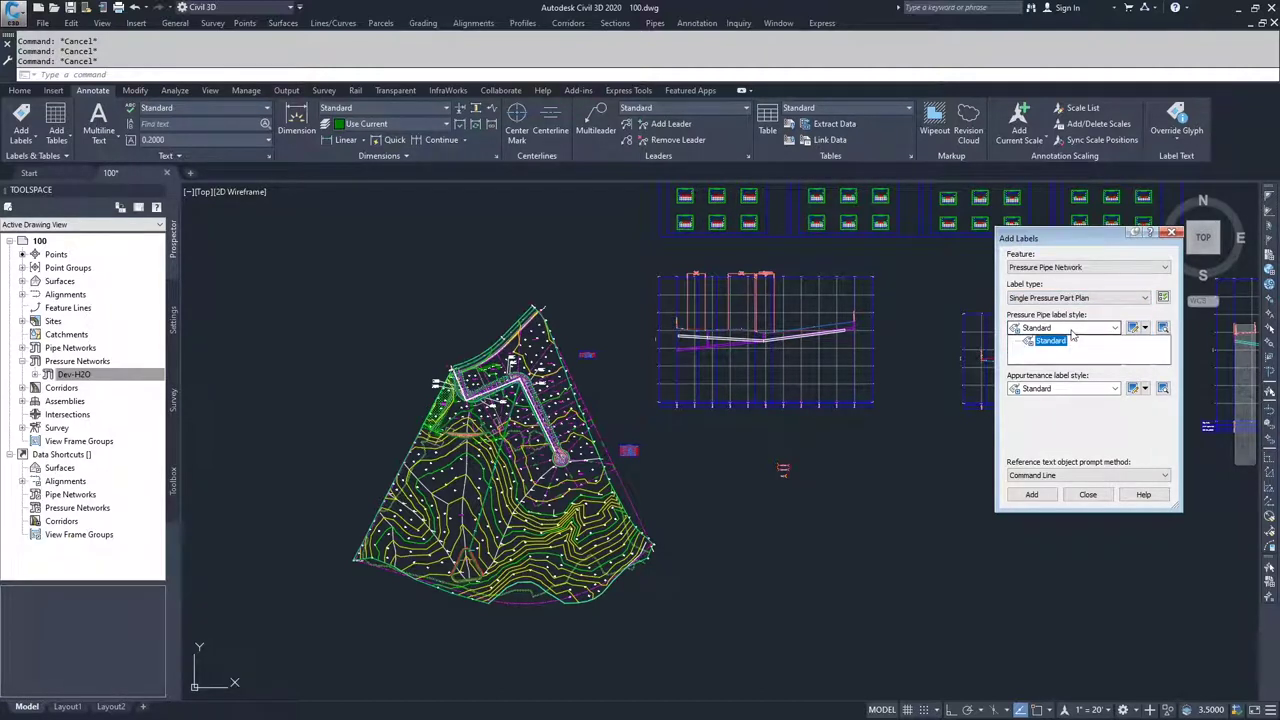
pyautogui.click(1053, 342)
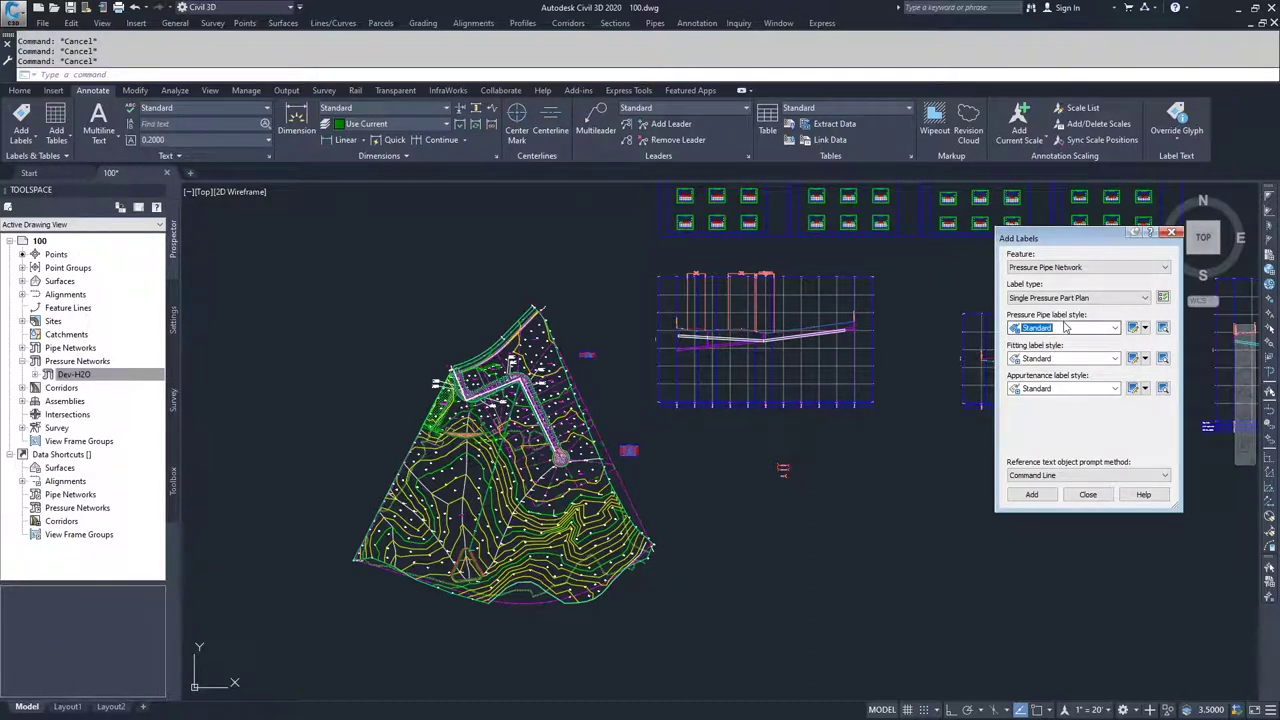
pyautogui.click(1058, 358)
pyautogui.click(1056, 360)
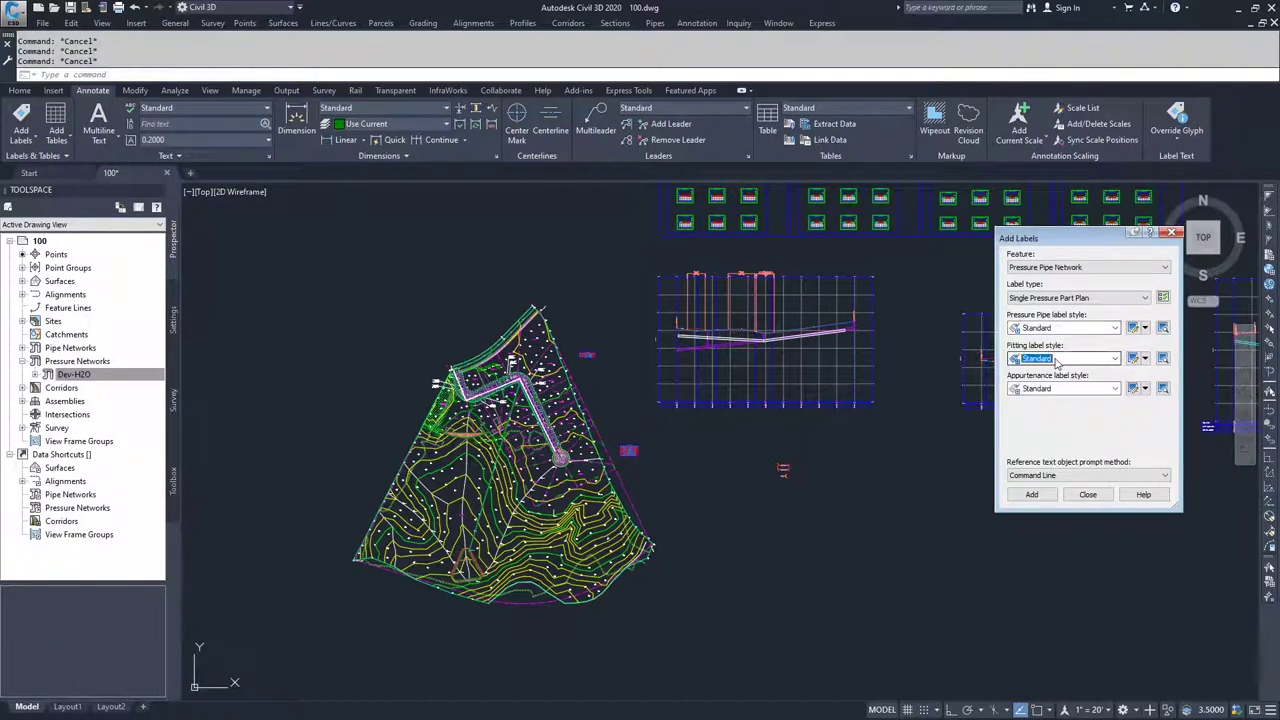
pyautogui.click(1055, 388)
pyautogui.click(1055, 401)
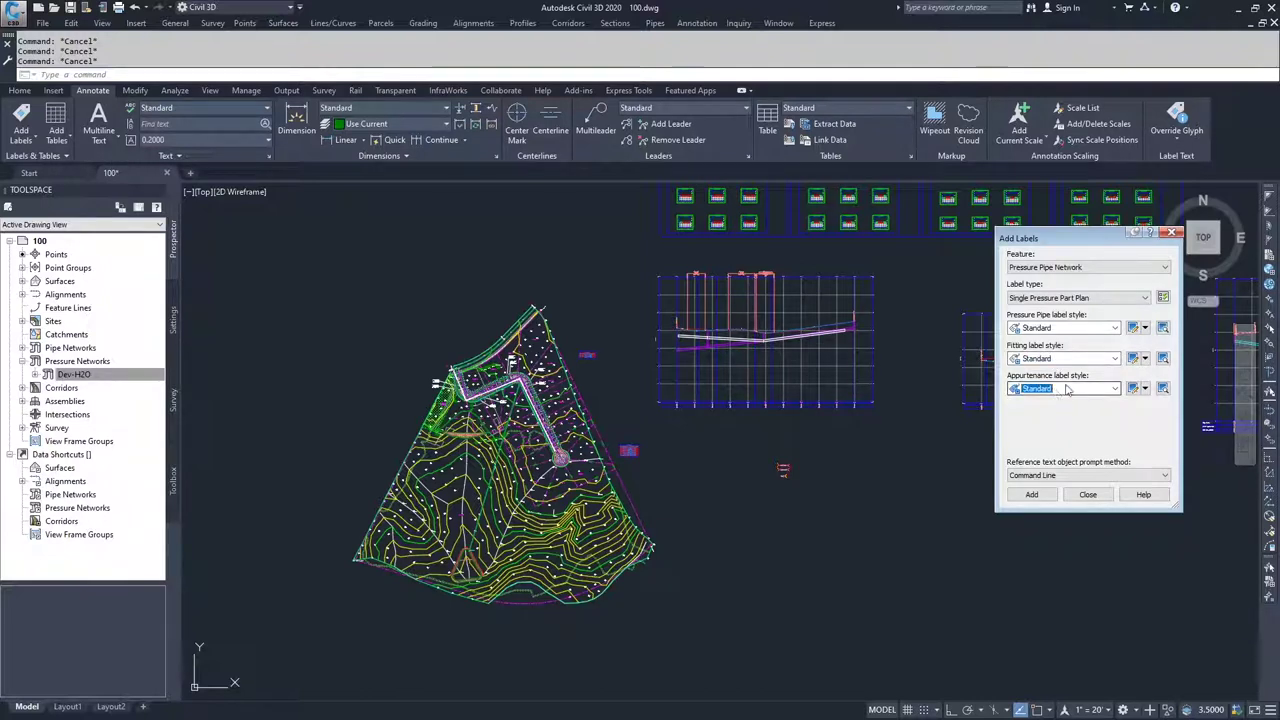
pyautogui.click(1145, 329)
pyautogui.click(1145, 384)
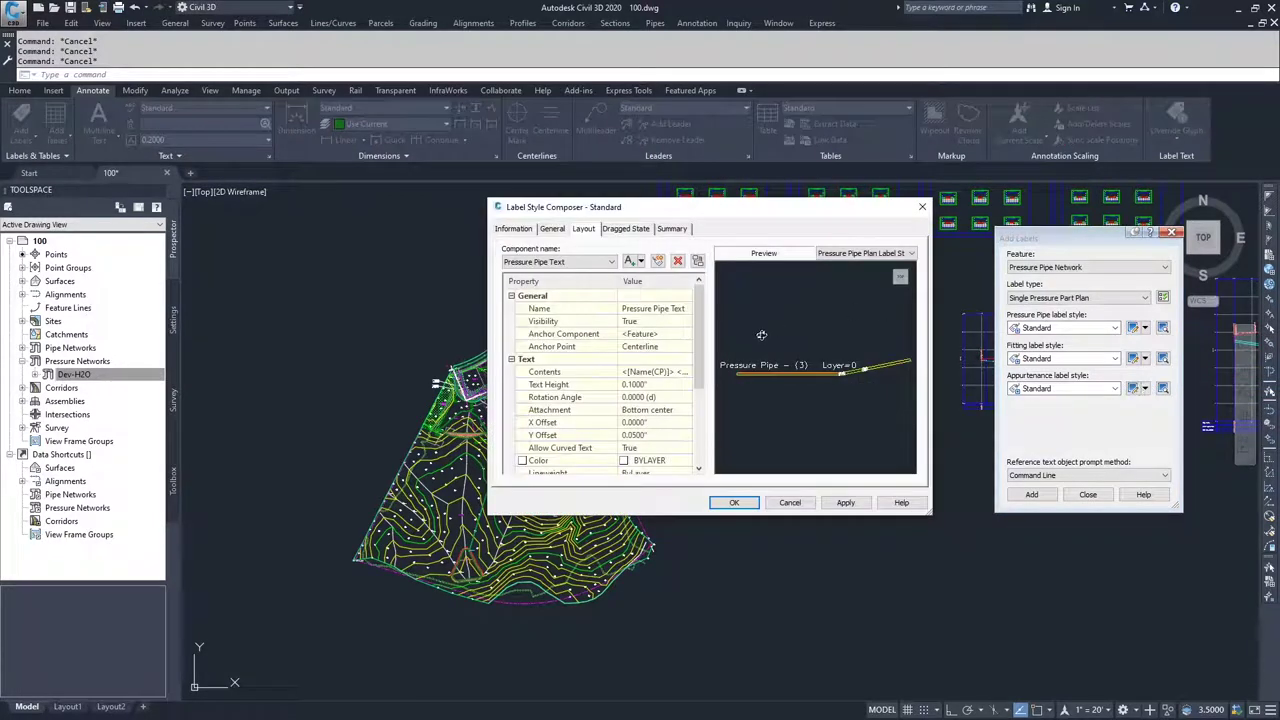
pyautogui.click(611, 261)
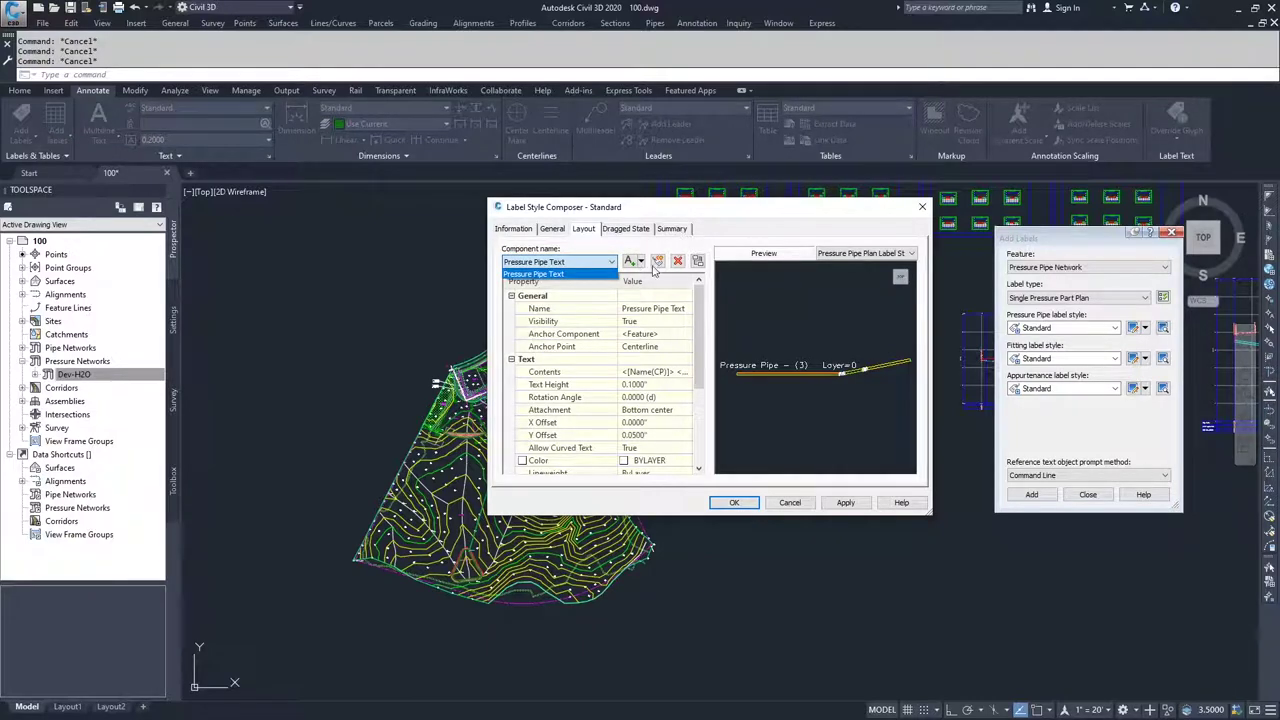
pyautogui.click(650, 274)
pyautogui.click(641, 261)
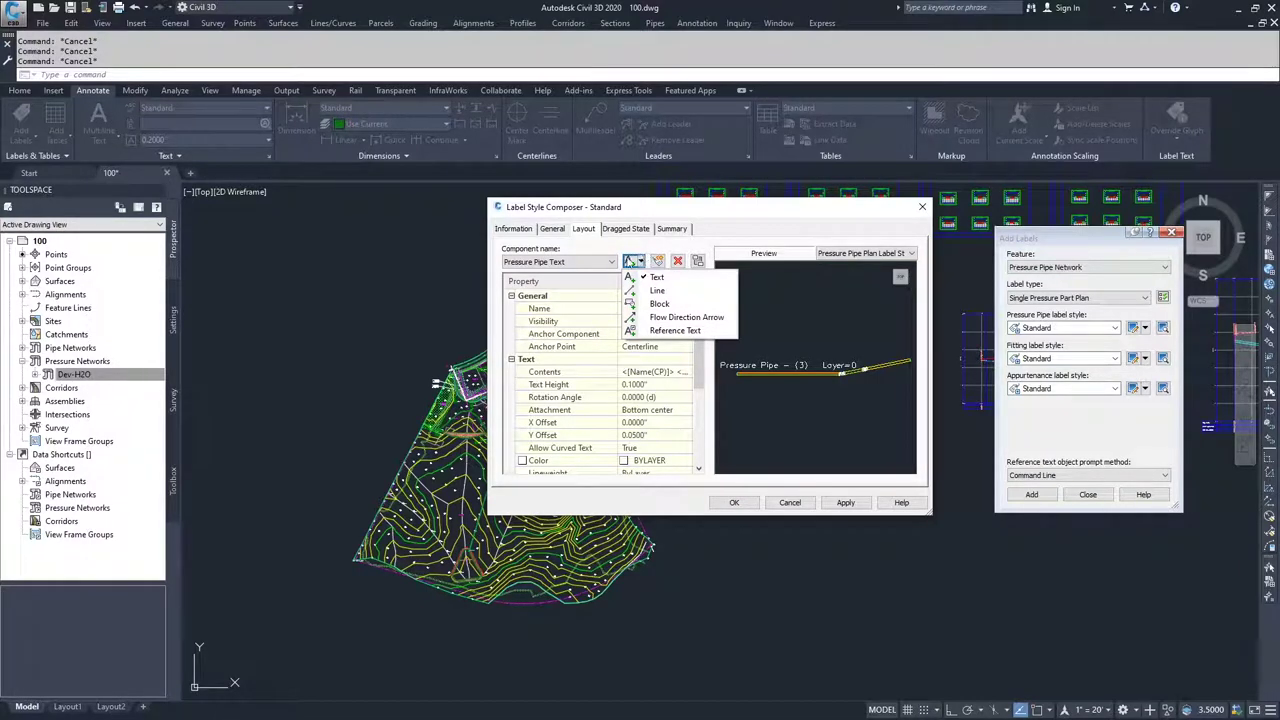
pyautogui.click(604, 263)
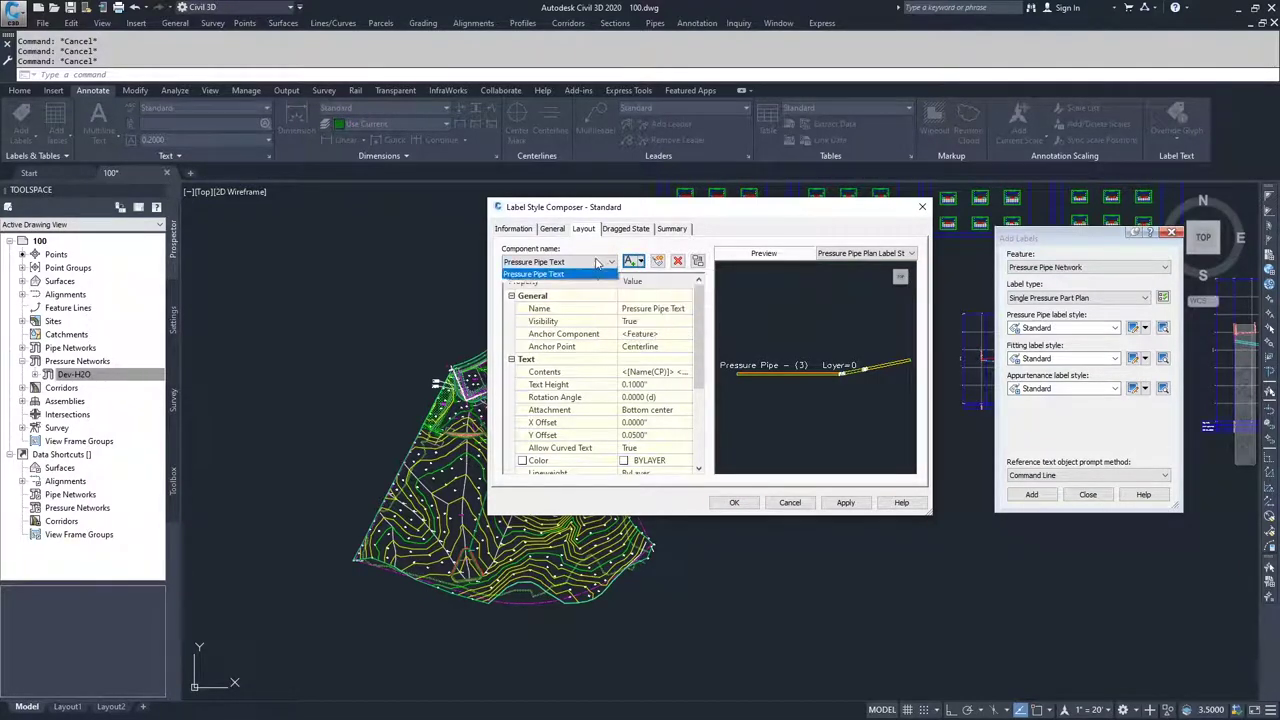
pyautogui.click(665, 372)
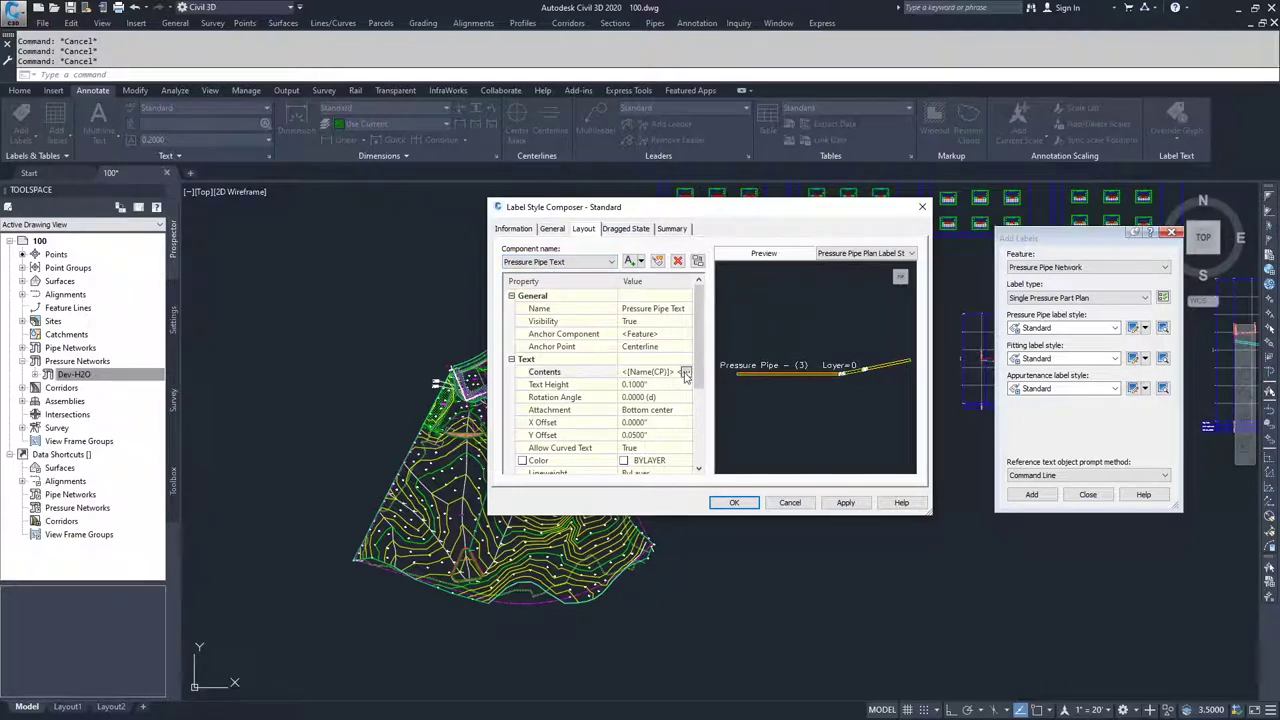
pyautogui.click(686, 372)
pyautogui.click(744, 297)
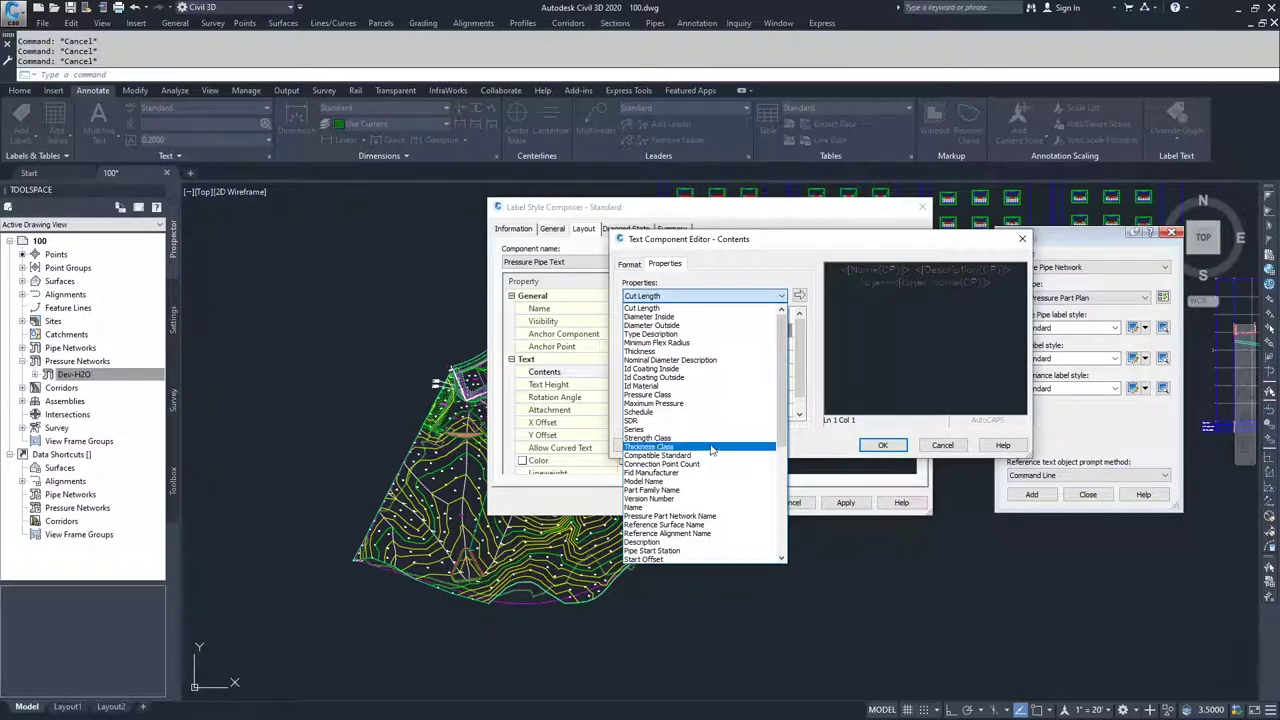
pyautogui.click(821, 440)
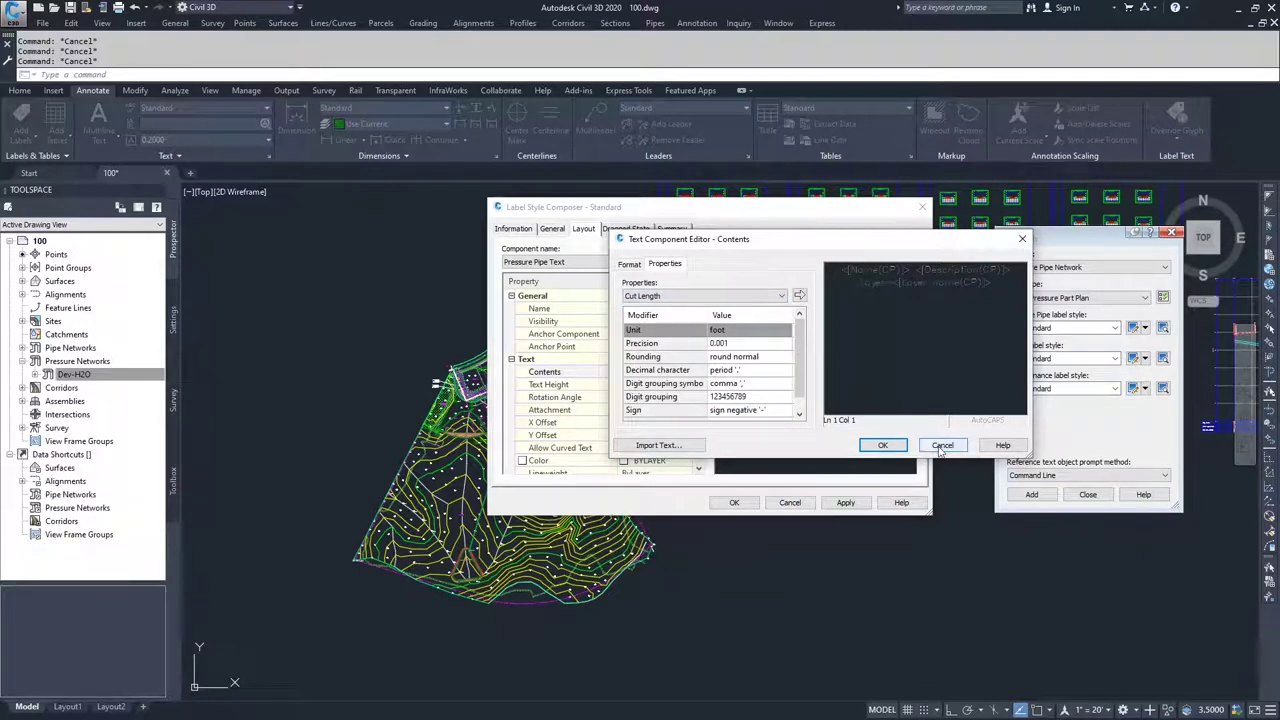
pyautogui.click(942, 446)
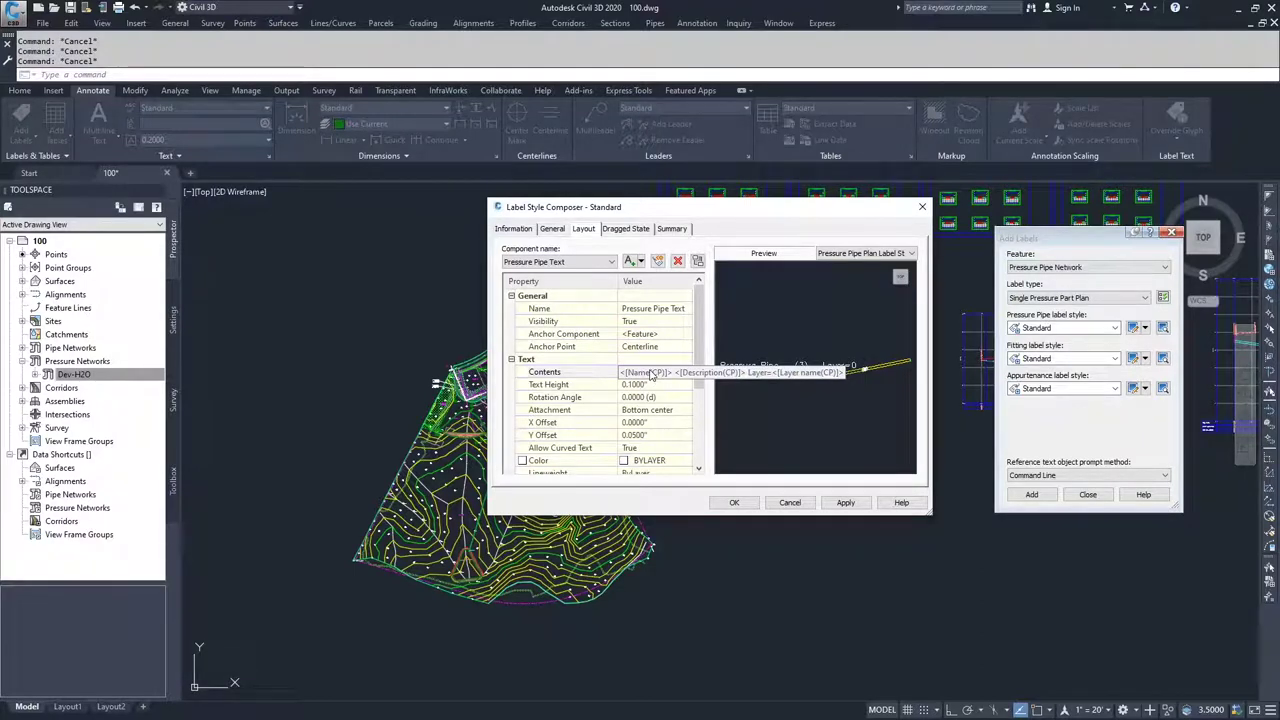
pyautogui.click(736, 503)
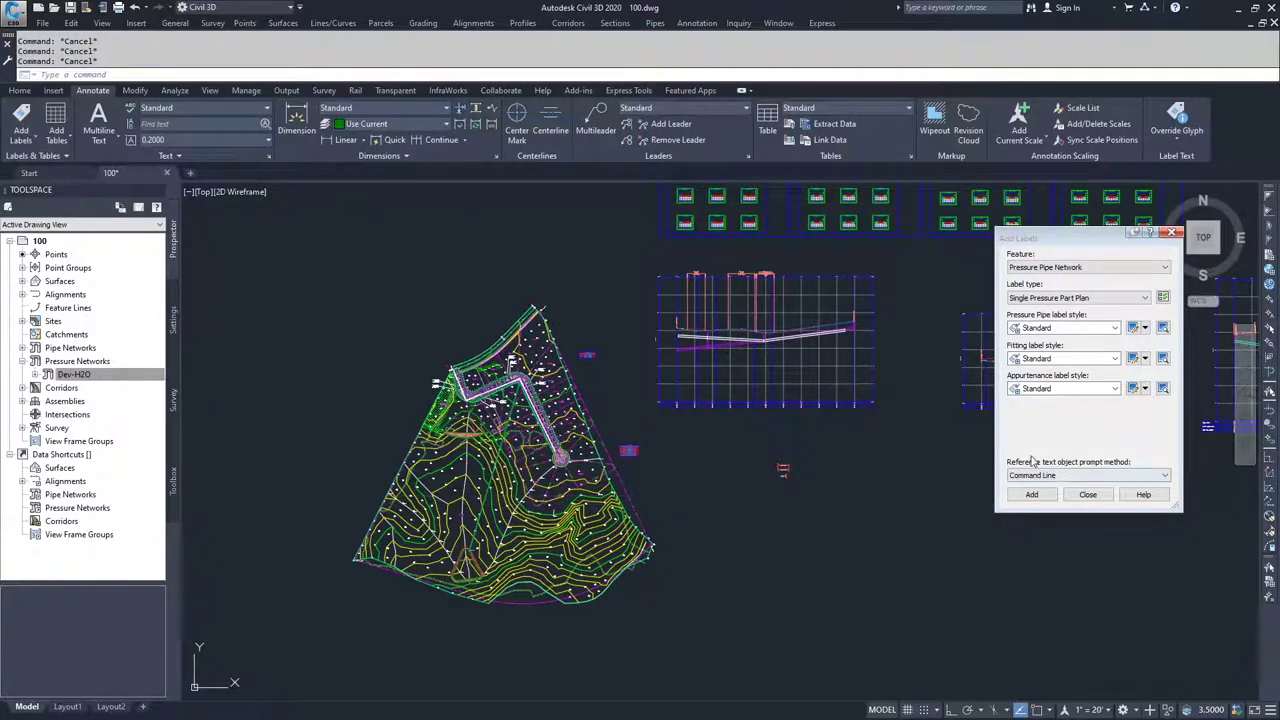
# Step: Place a single-part plan label on the pressure pipe
pyautogui.click(1031, 494)
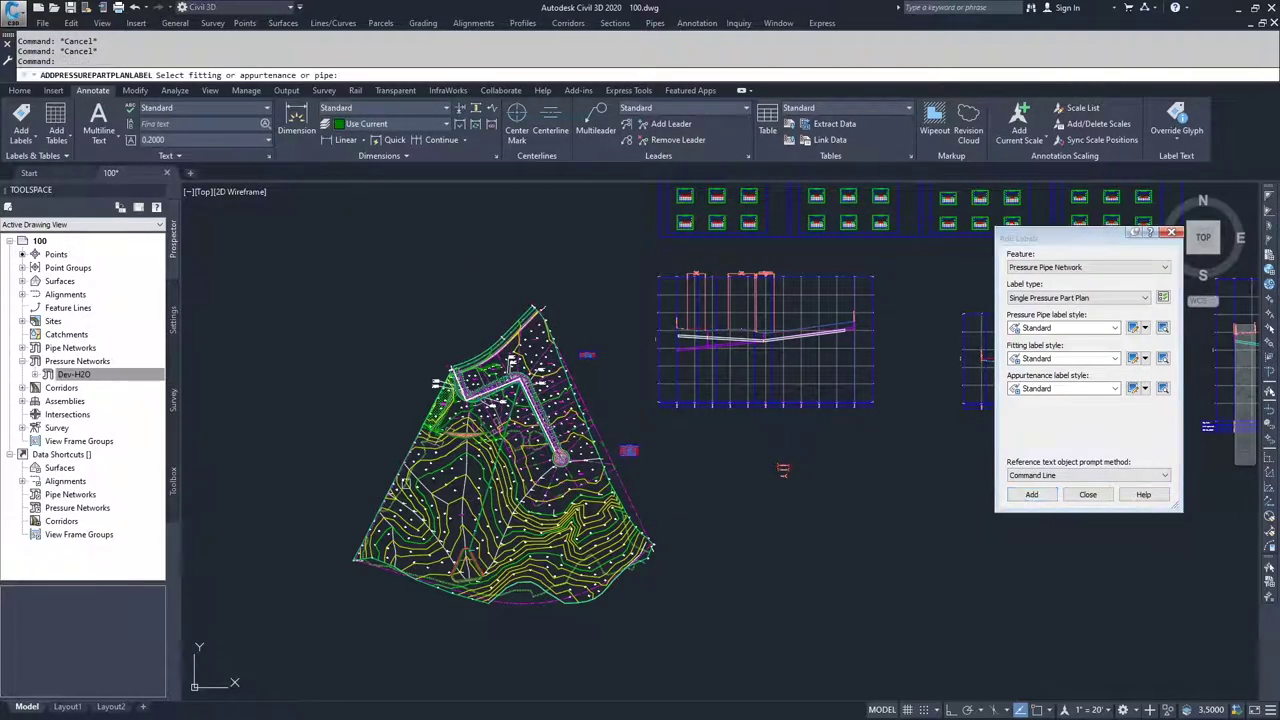
pyautogui.scroll(5, 480, 385)
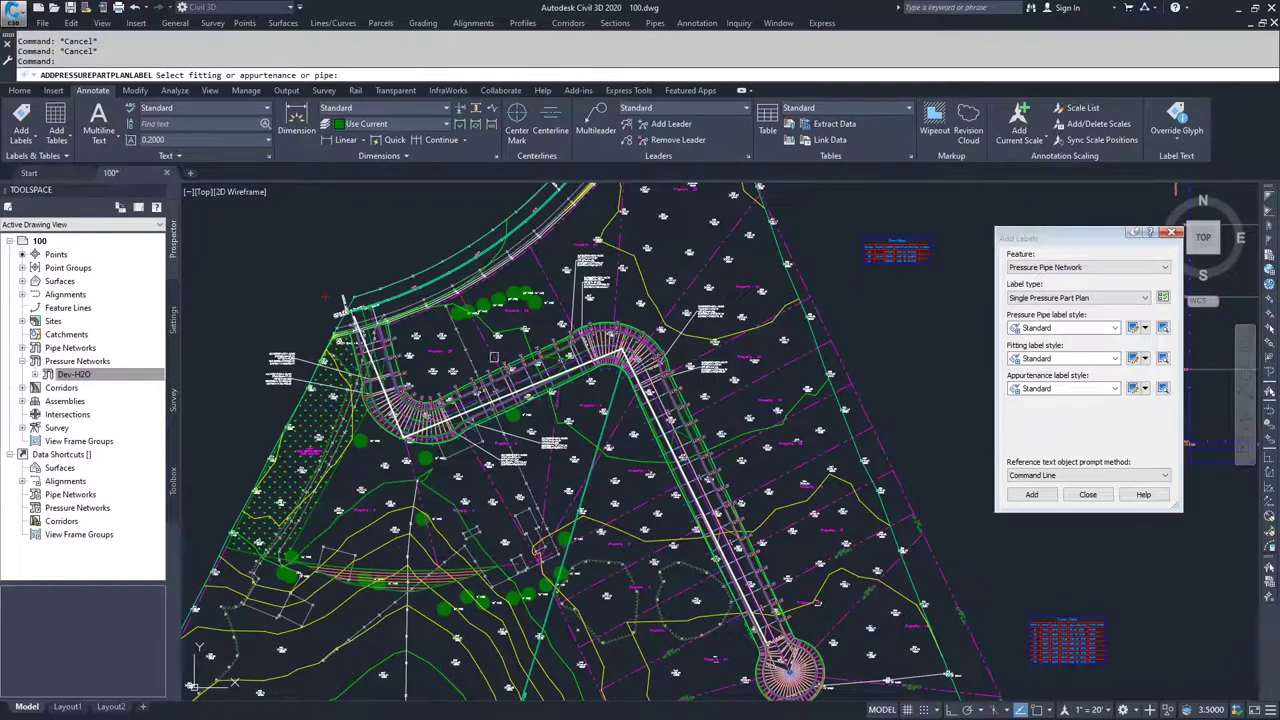
pyautogui.scroll(5, 493, 356)
pyautogui.click(548, 489)
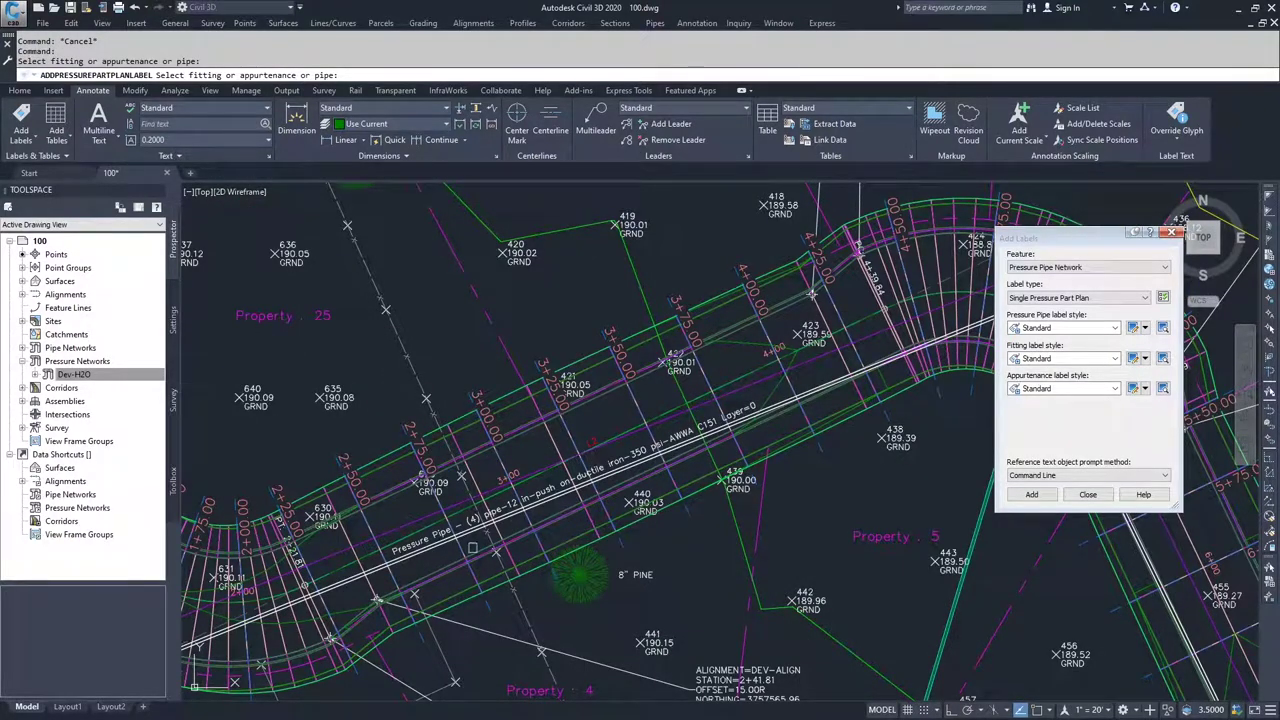
# Step: Pan to the pipe bend and label the 90-degree elbow fitting
pyautogui.scroll(4, 472, 547)
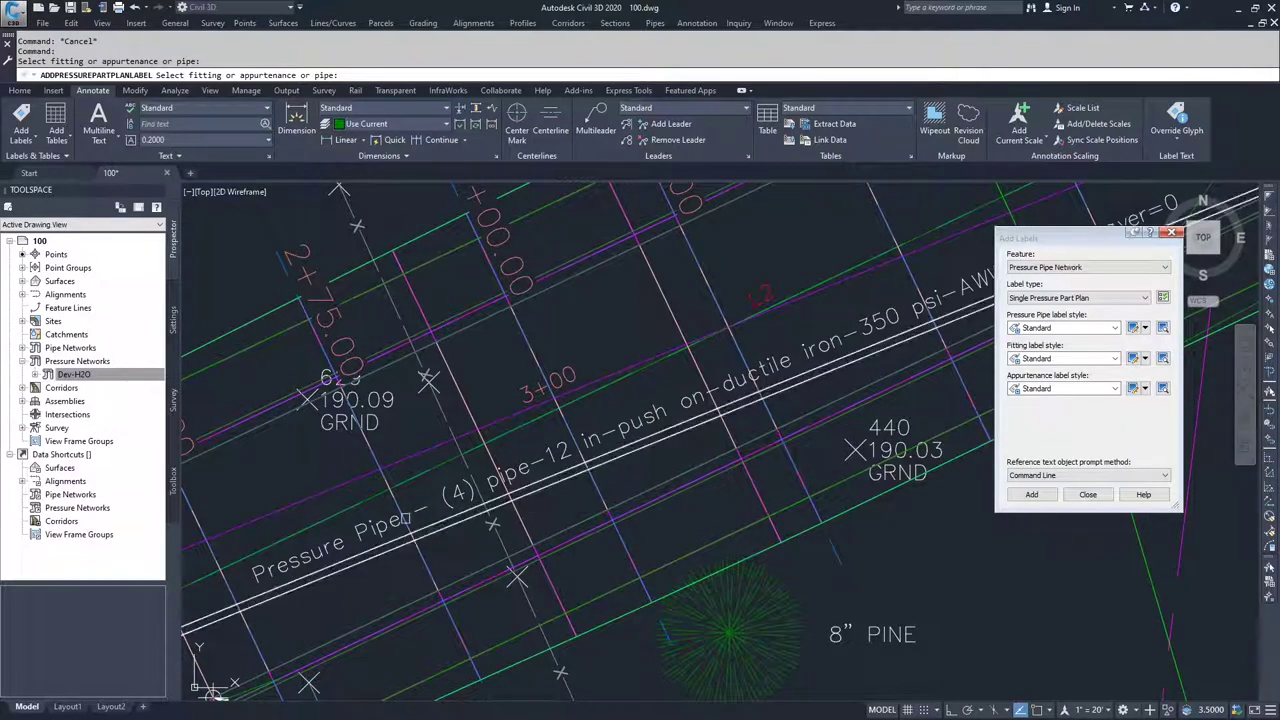
pyautogui.moveTo(618, 484)
pyautogui.mouseDown(button='middle')
pyautogui.moveTo(651, 480)
pyautogui.moveTo(466, 575)
pyautogui.mouseUp(button='middle')
pyautogui.moveTo(726, 492); pyautogui.dragTo(573, 546, button='middle')
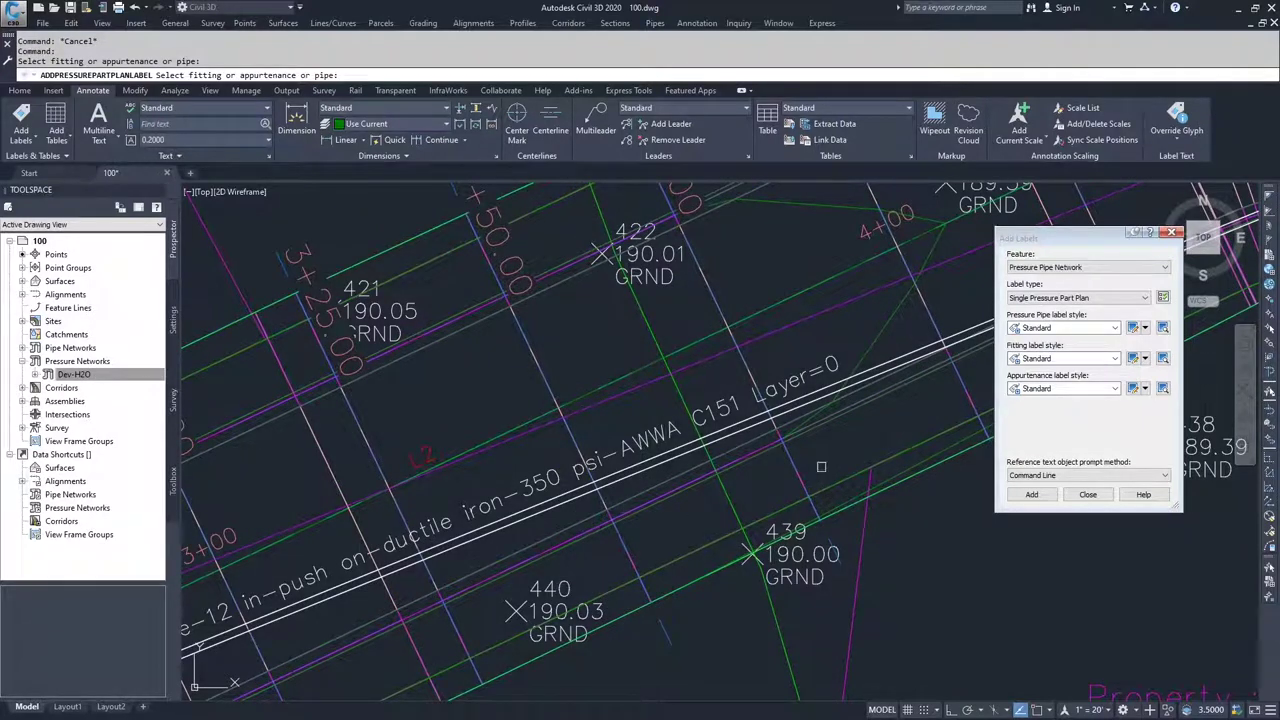
pyautogui.scroll(-4, 846, 360)
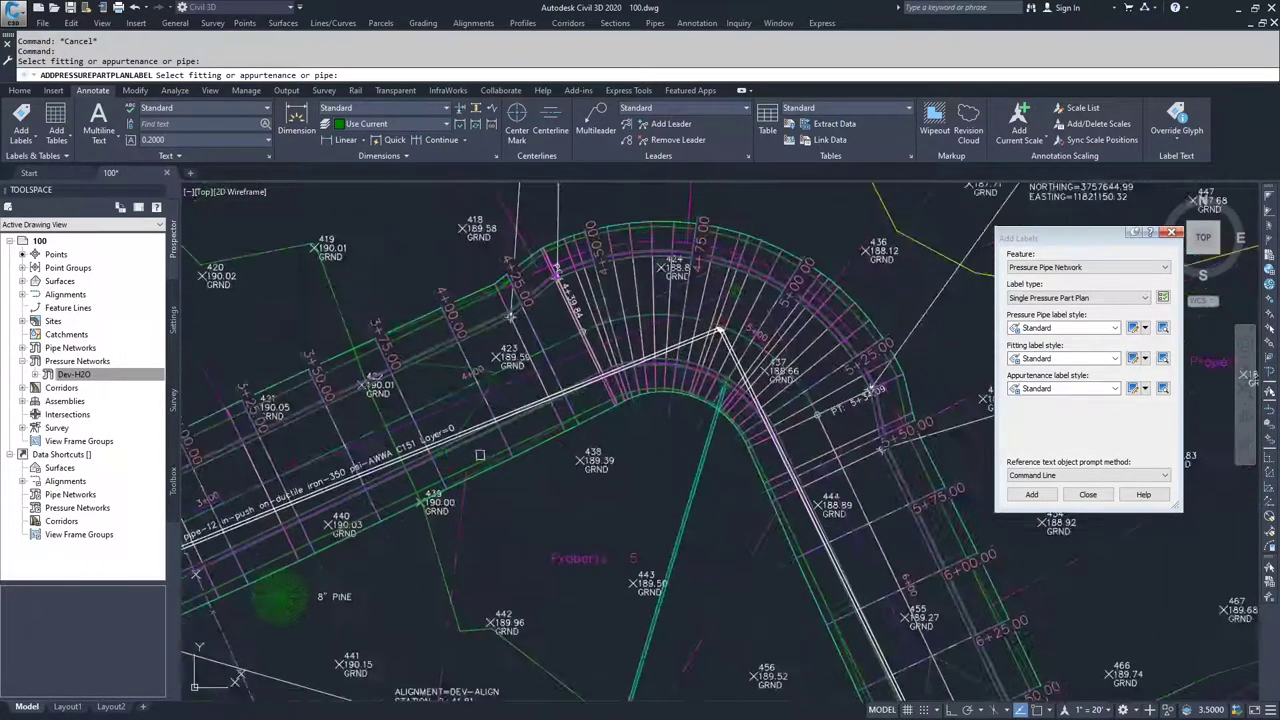
pyautogui.scroll(8, 715, 325)
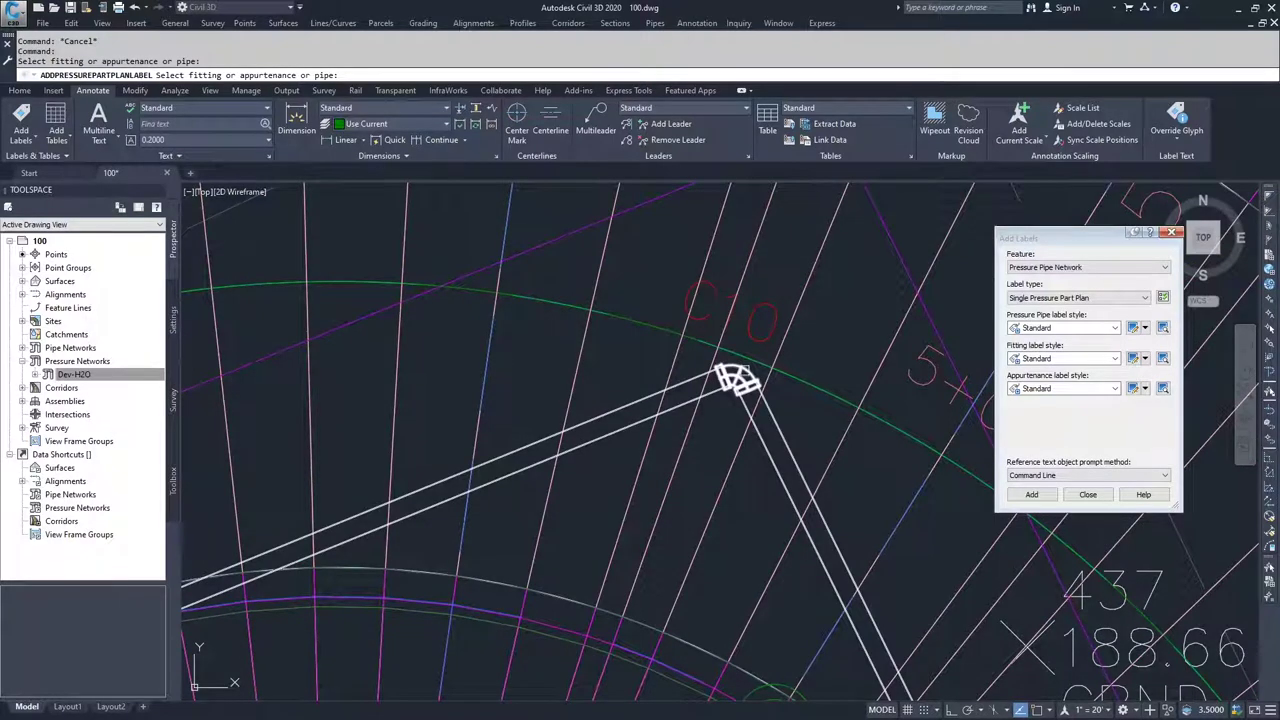
pyautogui.click(737, 380)
pyautogui.scroll(-4, 686, 437)
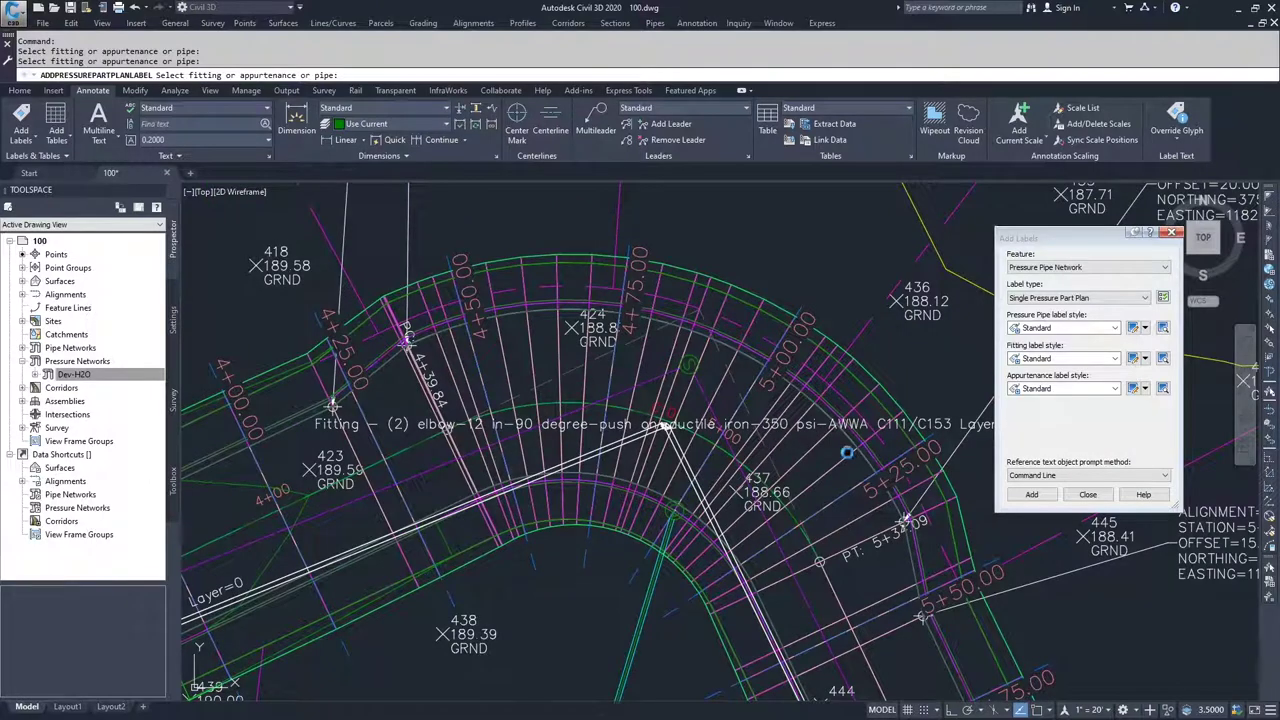
pyautogui.moveTo(847, 452); pyautogui.dragTo(716, 442, button='middle')
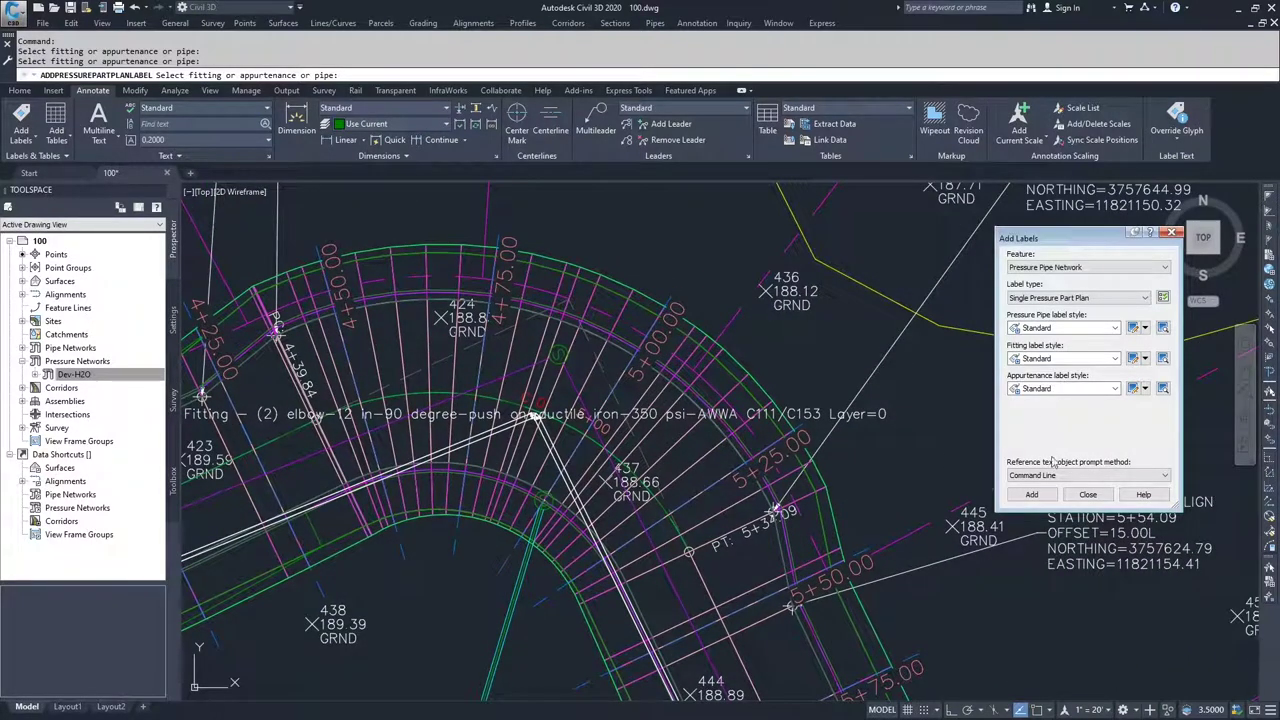
pyautogui.click(1090, 298)
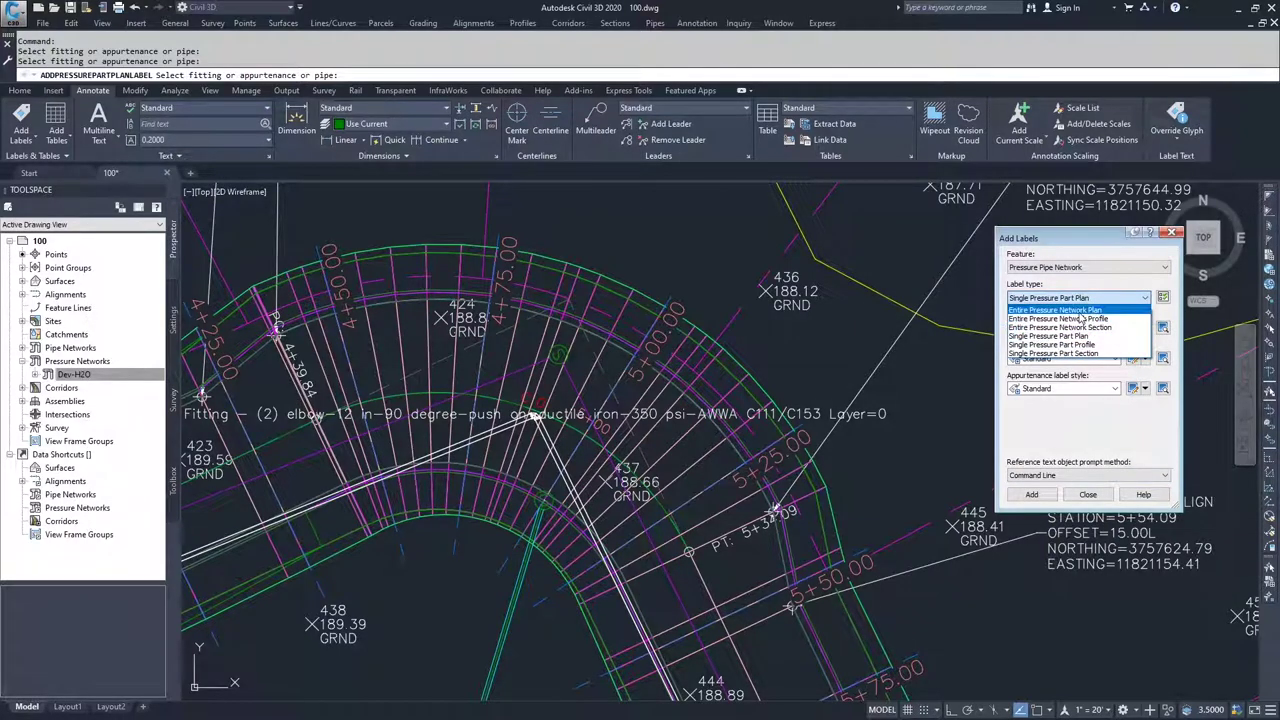
# Step: Switch the label type to Entire Pressure Network Profile, keeping Standard pipe and crossing pipe styles
pyautogui.click(1085, 318)
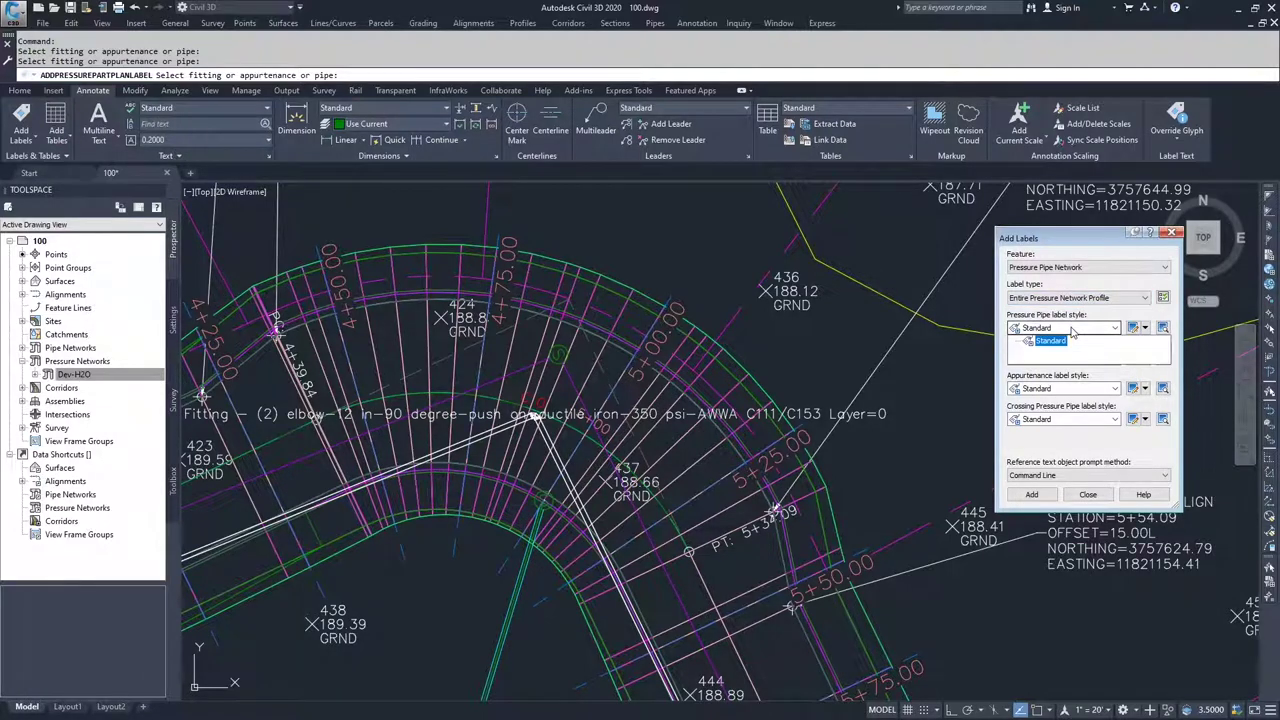
pyautogui.click(1015, 329)
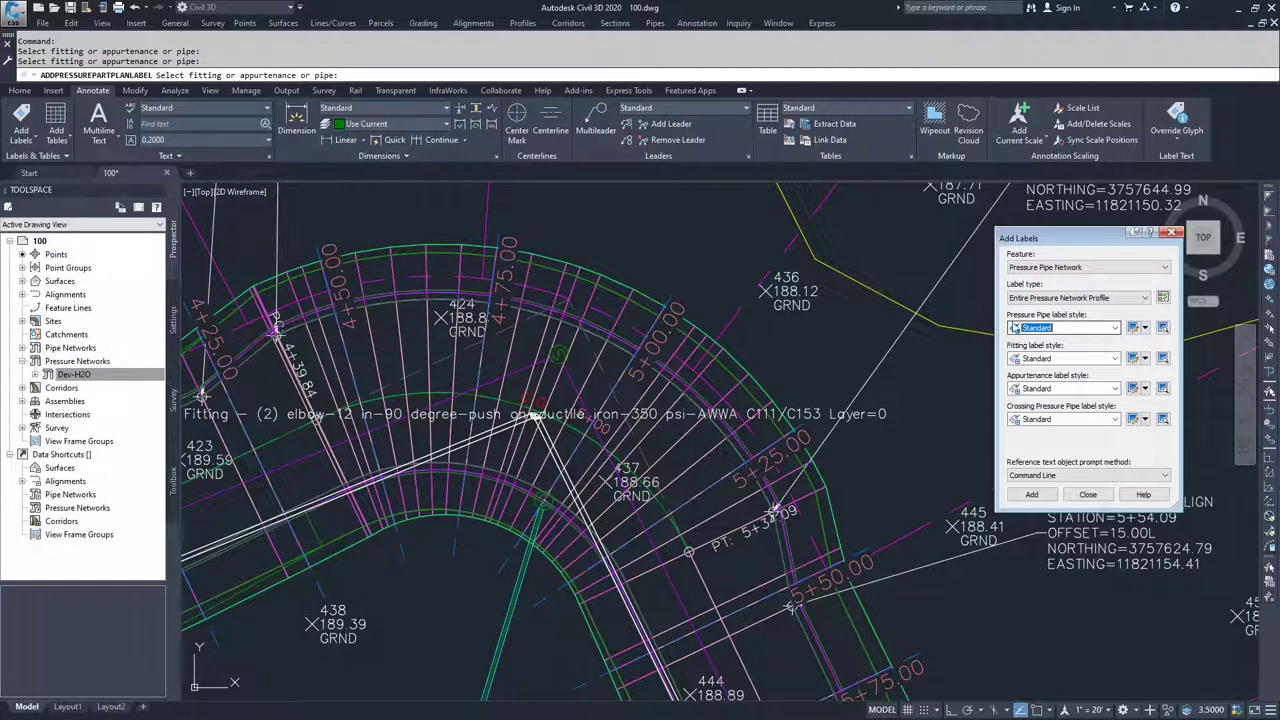
pyautogui.click(1061, 421)
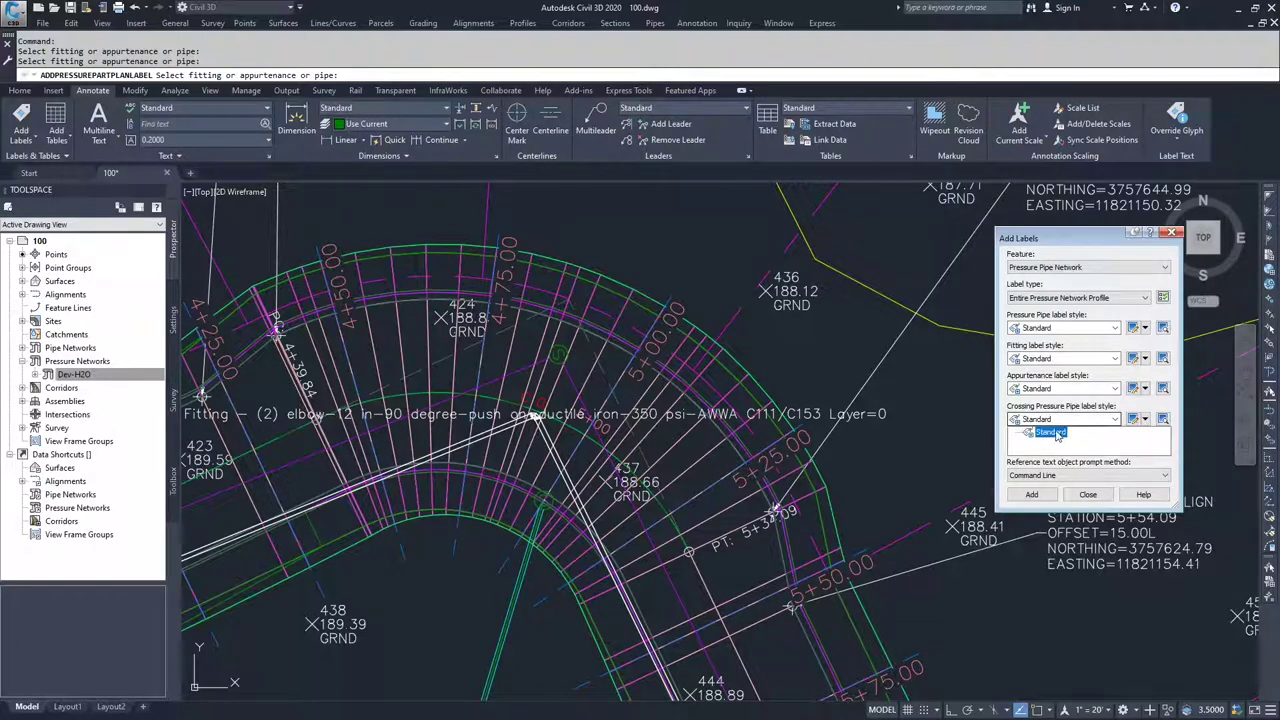
pyautogui.click(1037, 497)
# Step: Label the whole pressure network by picking a pipe in the profile view
pyautogui.click(1033, 495)
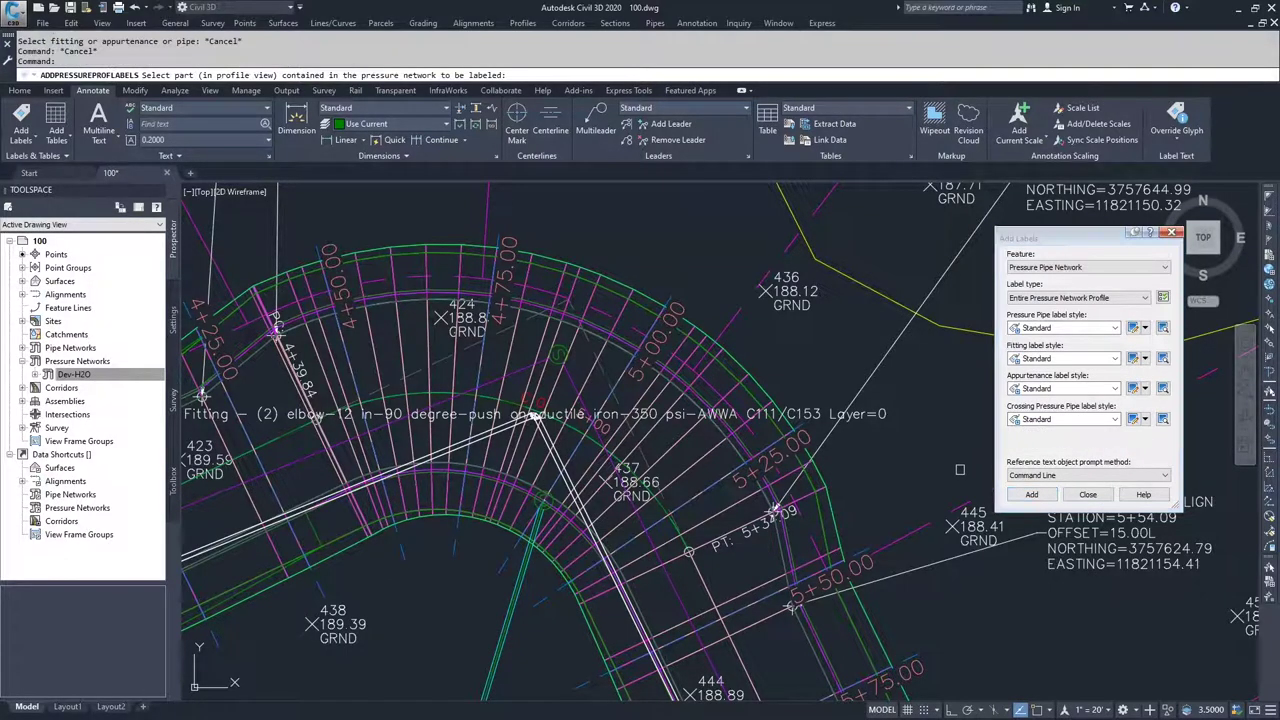
pyautogui.scroll(-6, 918, 451)
pyautogui.moveTo(1000, 420)
pyautogui.mouseDown(button='middle')
pyautogui.moveTo(860, 430)
pyautogui.moveTo(270, 335)
pyautogui.mouseUp(button='middle')
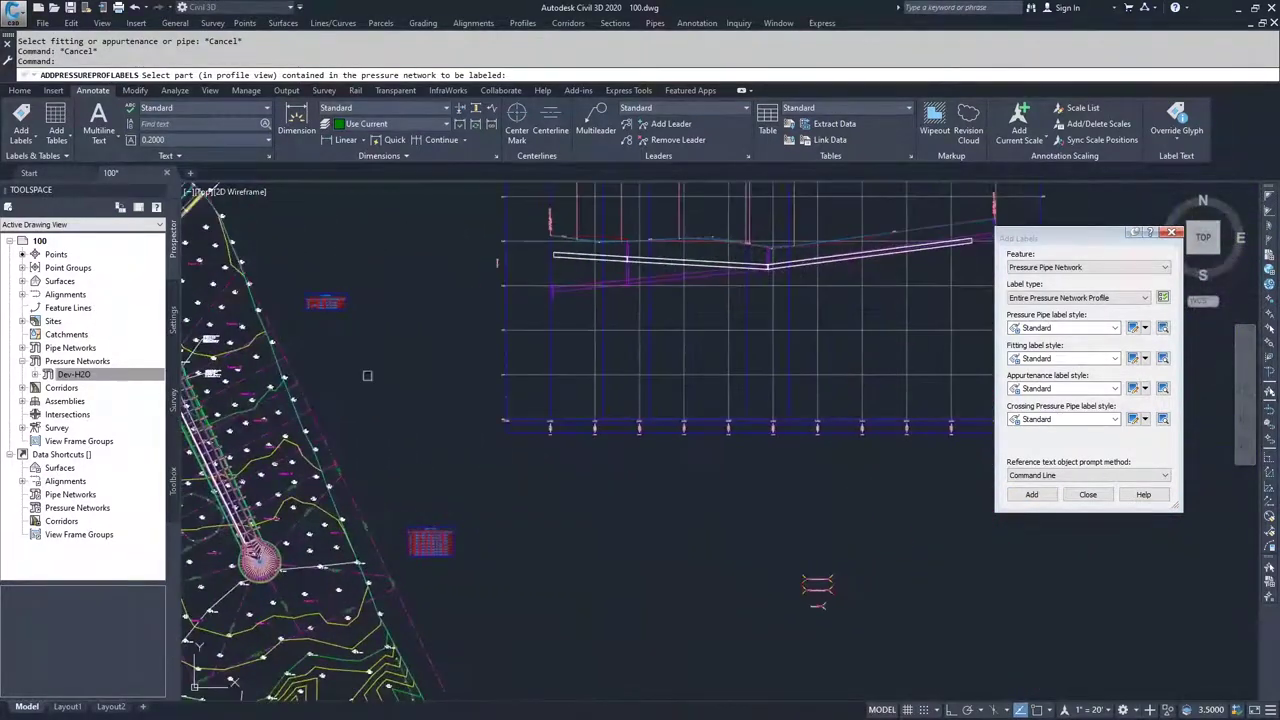
pyautogui.scroll(4, 704, 250)
pyautogui.click(700, 269)
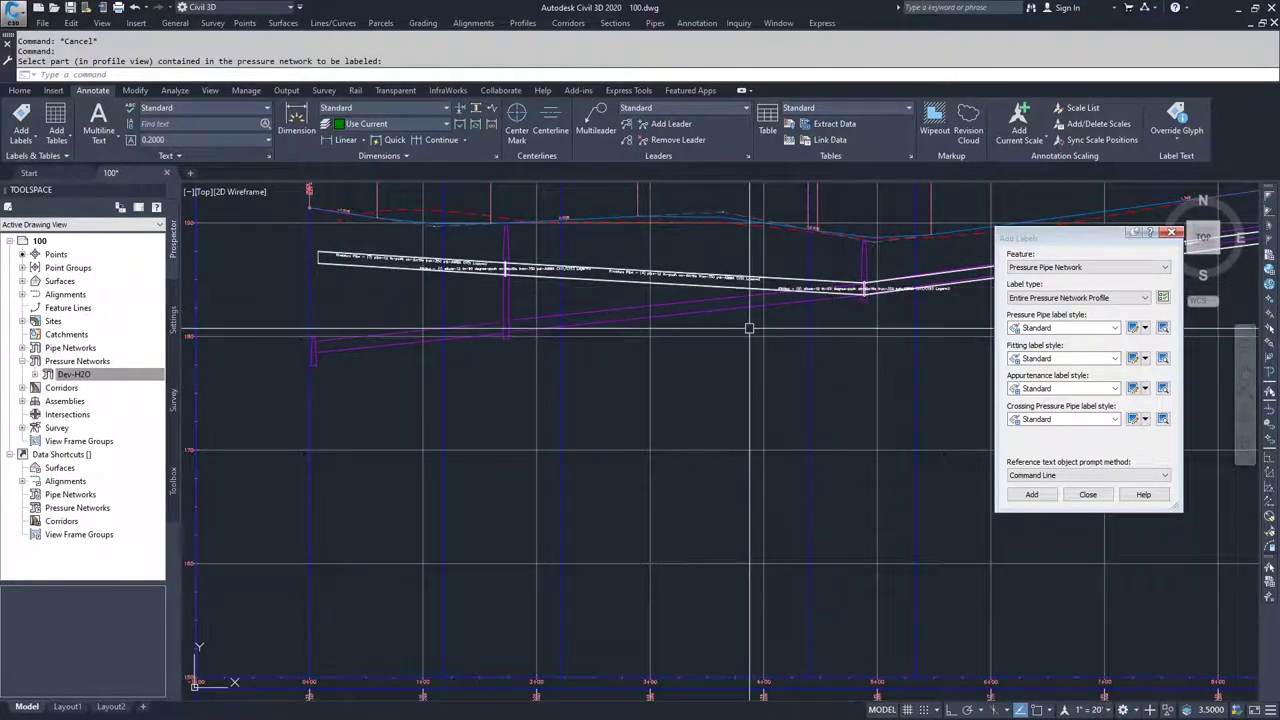
pyautogui.press('Escape')
# Step: Zoom around to review the profile pipe and elbow labels, then close Add Labels
pyautogui.scroll(5, 397, 257)
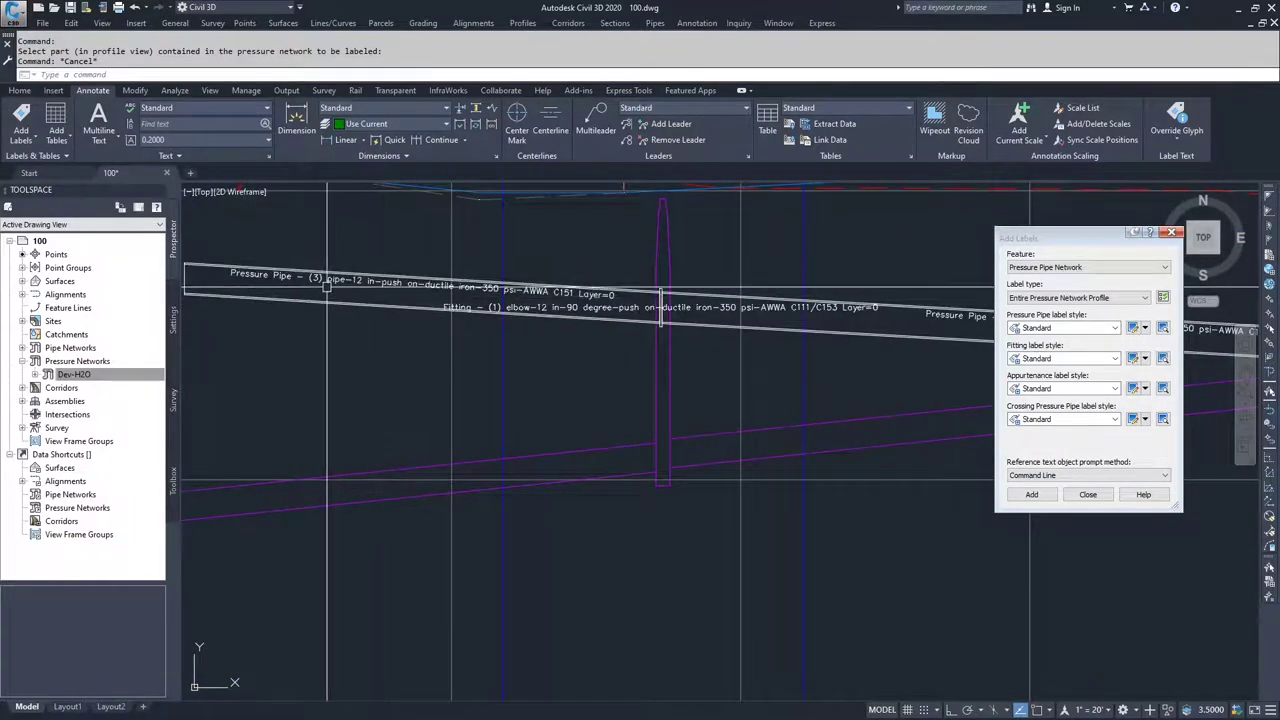
pyautogui.scroll(-3, 379, 285)
pyautogui.scroll(3, 587, 322)
pyautogui.scroll(-4, 587, 322)
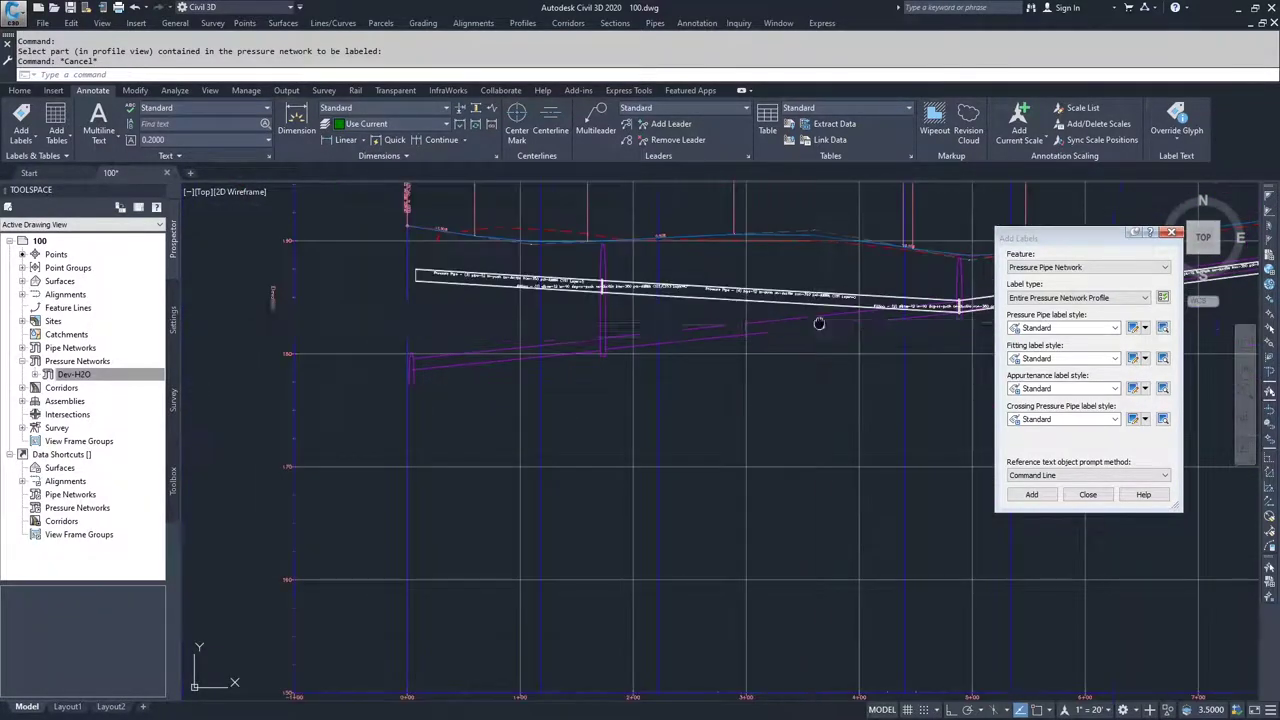
pyautogui.scroll(5, 732, 316)
pyautogui.scroll(-4, 640, 340)
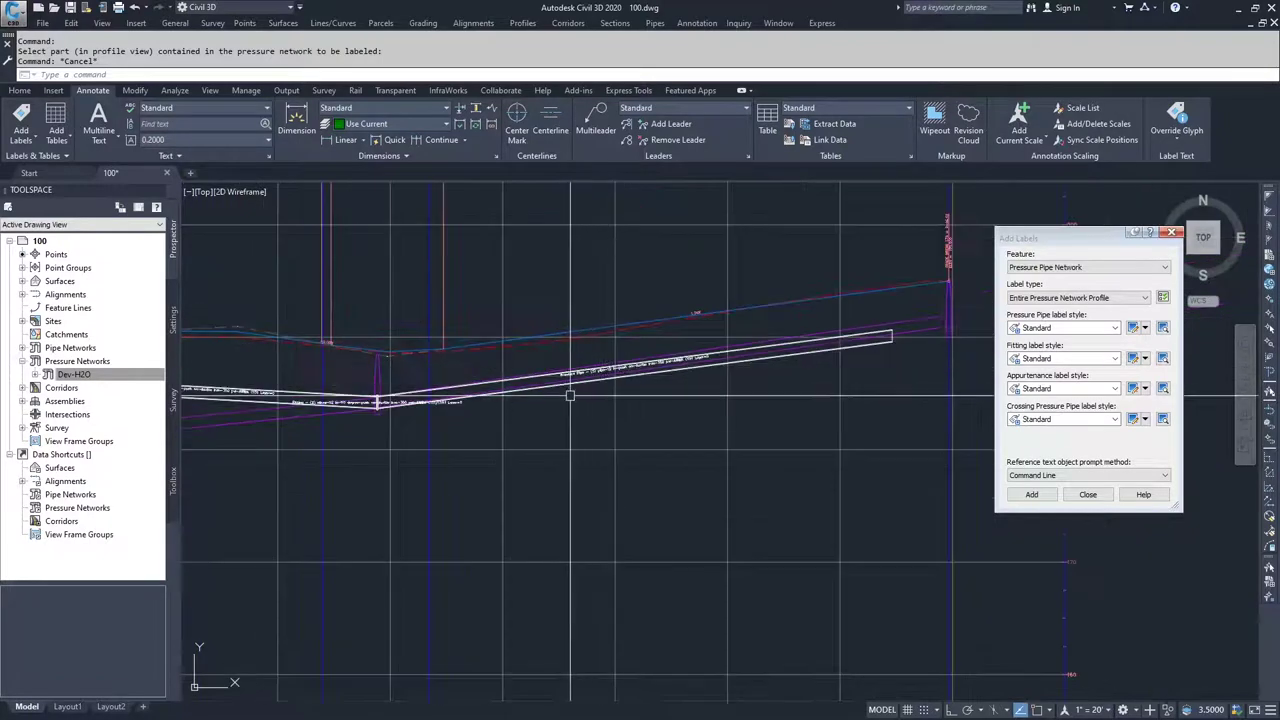
pyautogui.scroll(5, 478, 377)
pyautogui.scroll(-4, 478, 377)
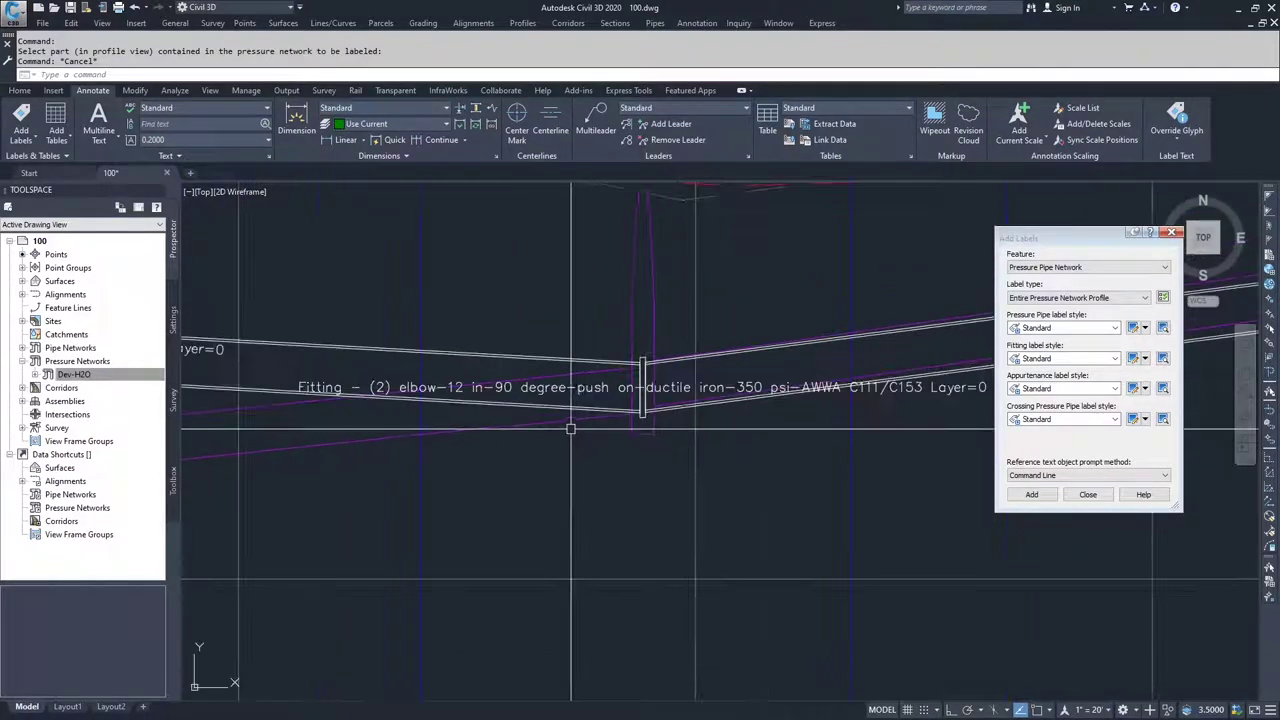
pyautogui.scroll(-3, 281, 390)
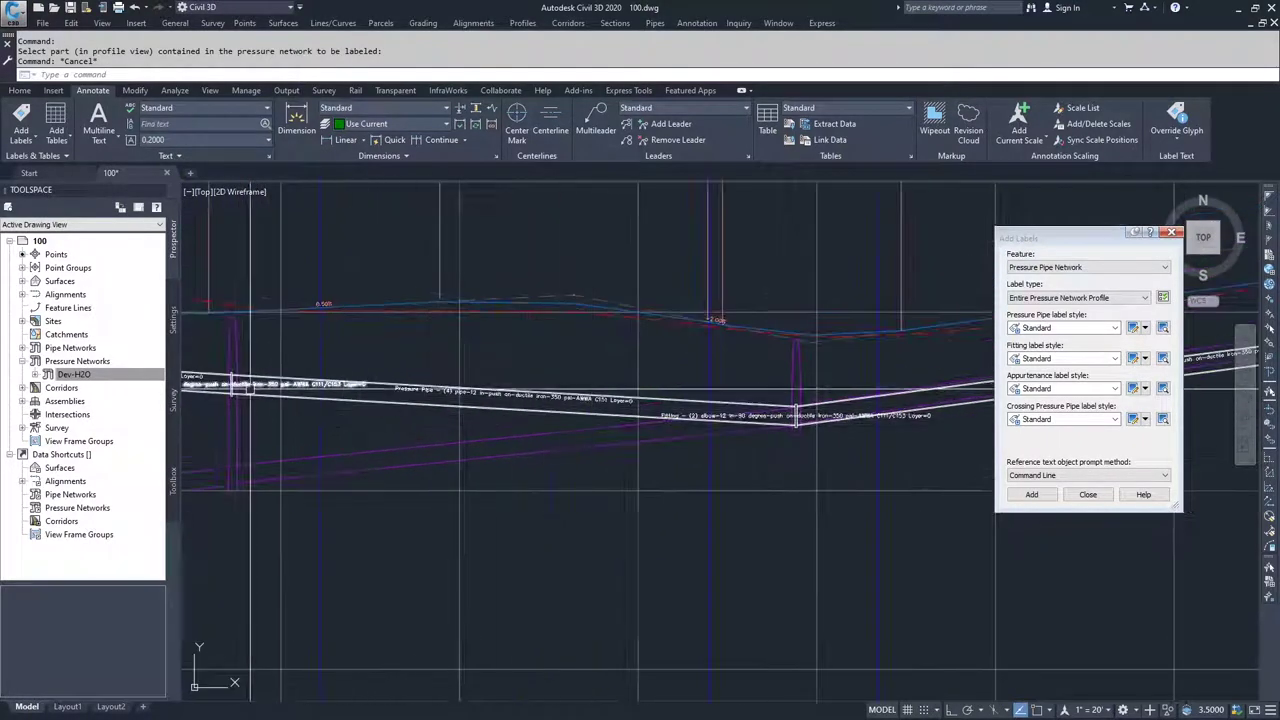
pyautogui.scroll(6, 609, 453)
pyautogui.scroll(-4, 609, 453)
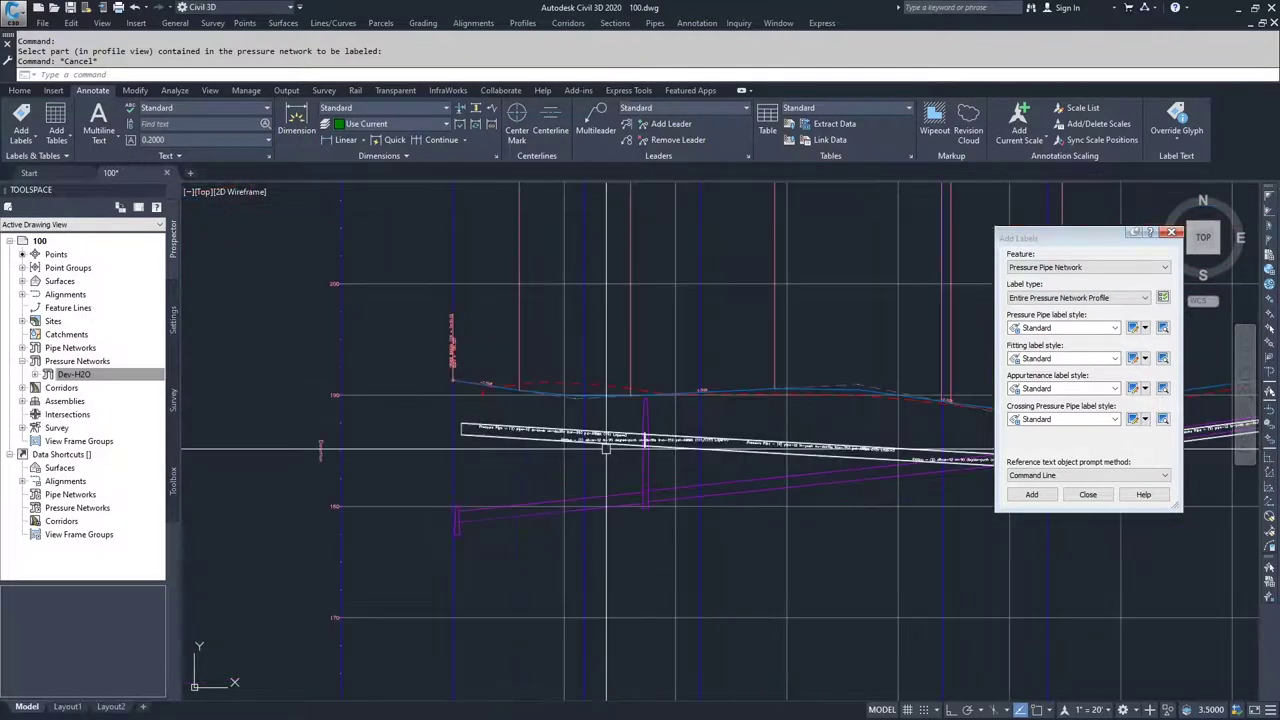
pyautogui.click(1177, 232)
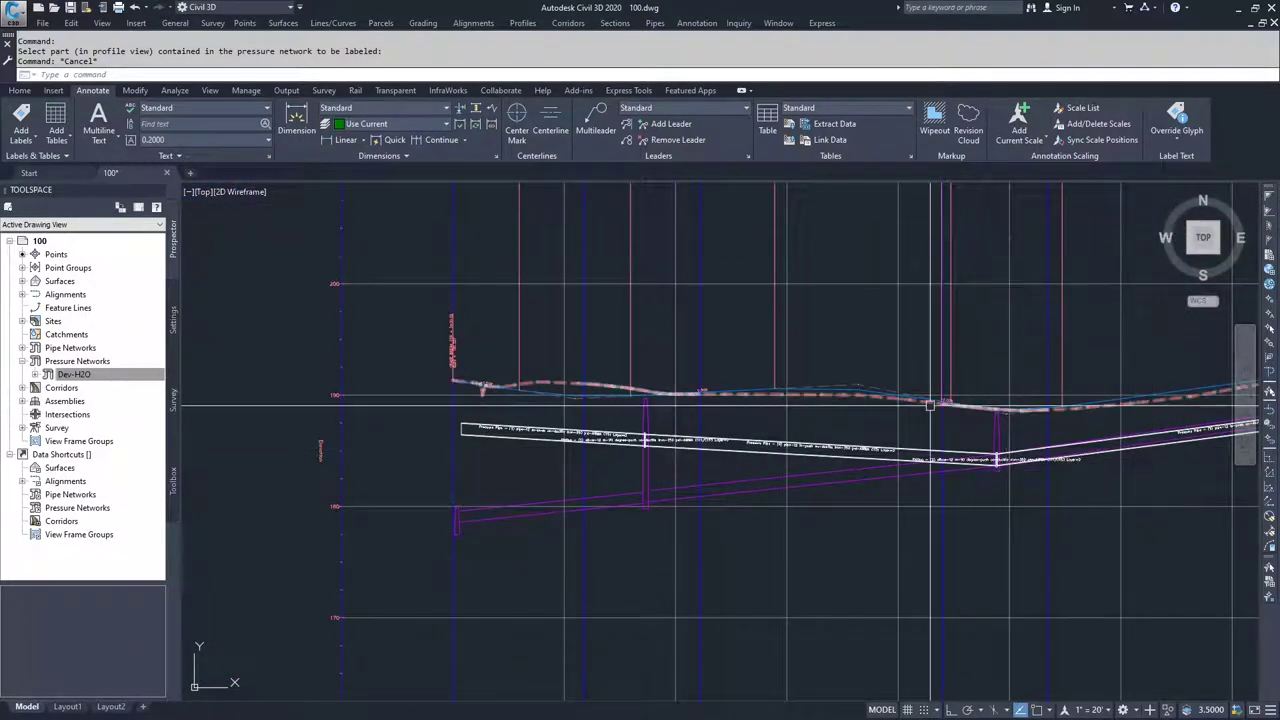
pyautogui.moveTo(931, 402)
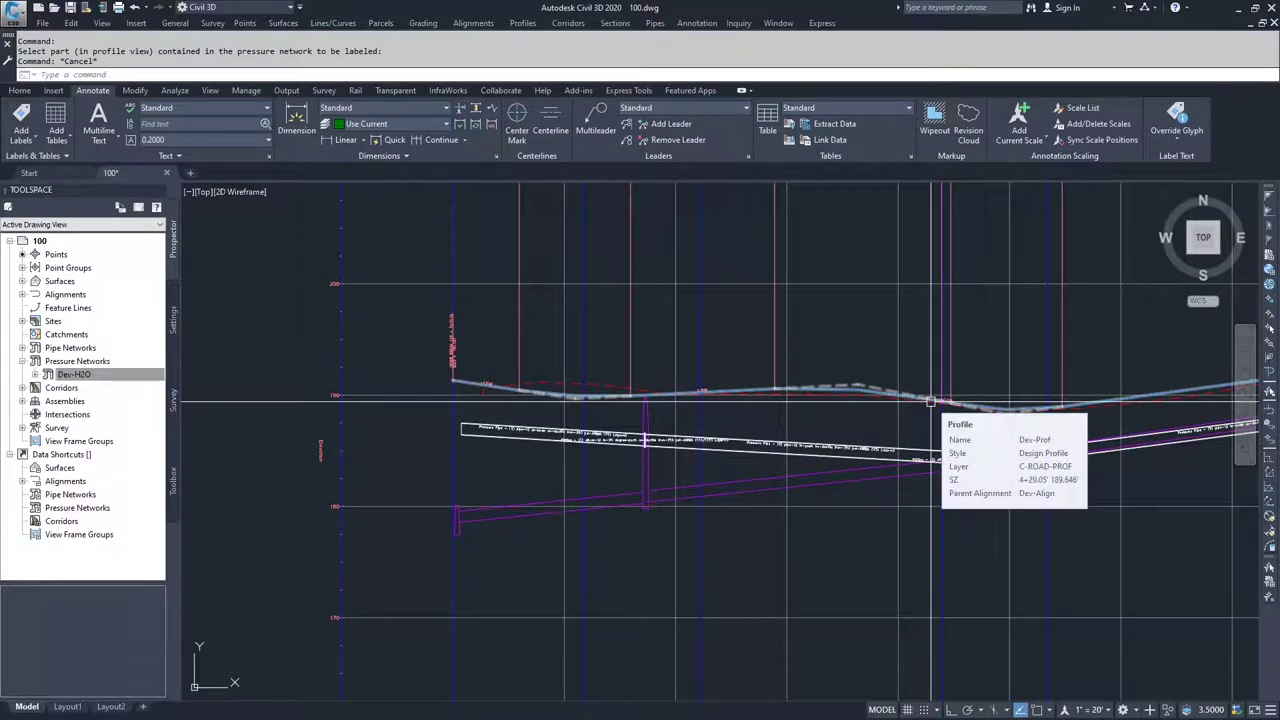